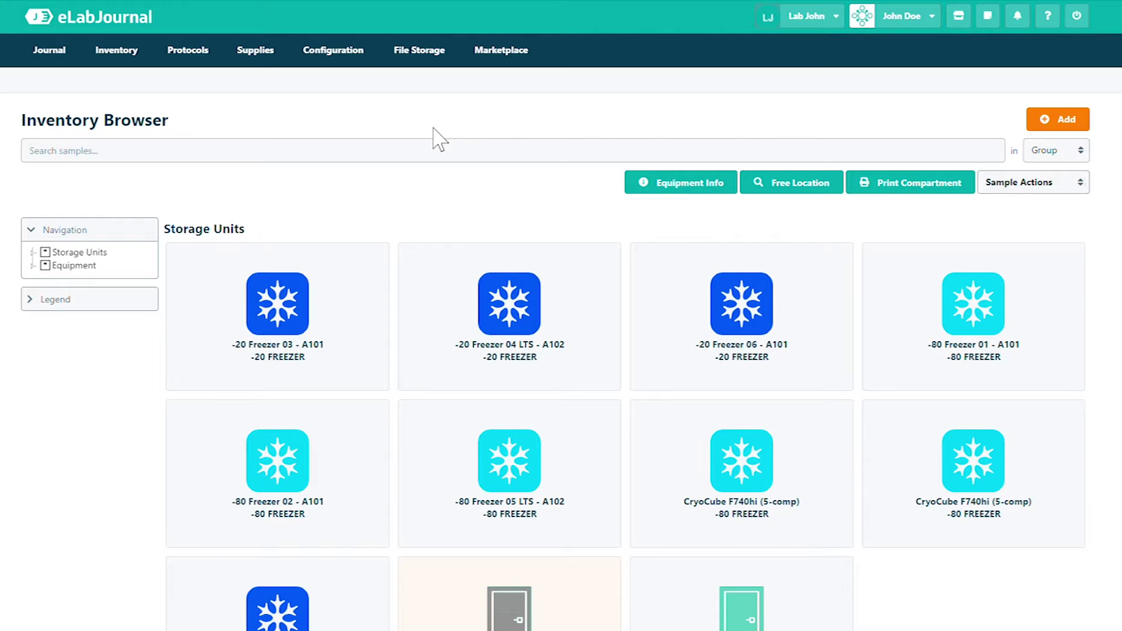
Open Plastic box 1 in Side Access Rack 4 of the CryoCube F740hi storage tree
mouse_move(146, 61)
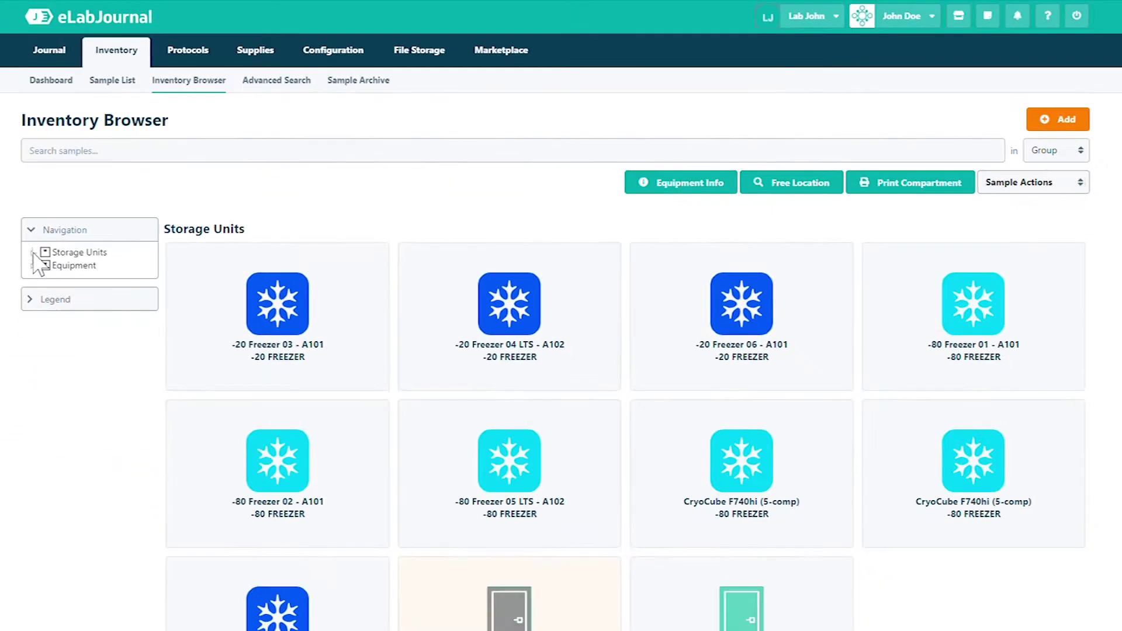
click(32, 253)
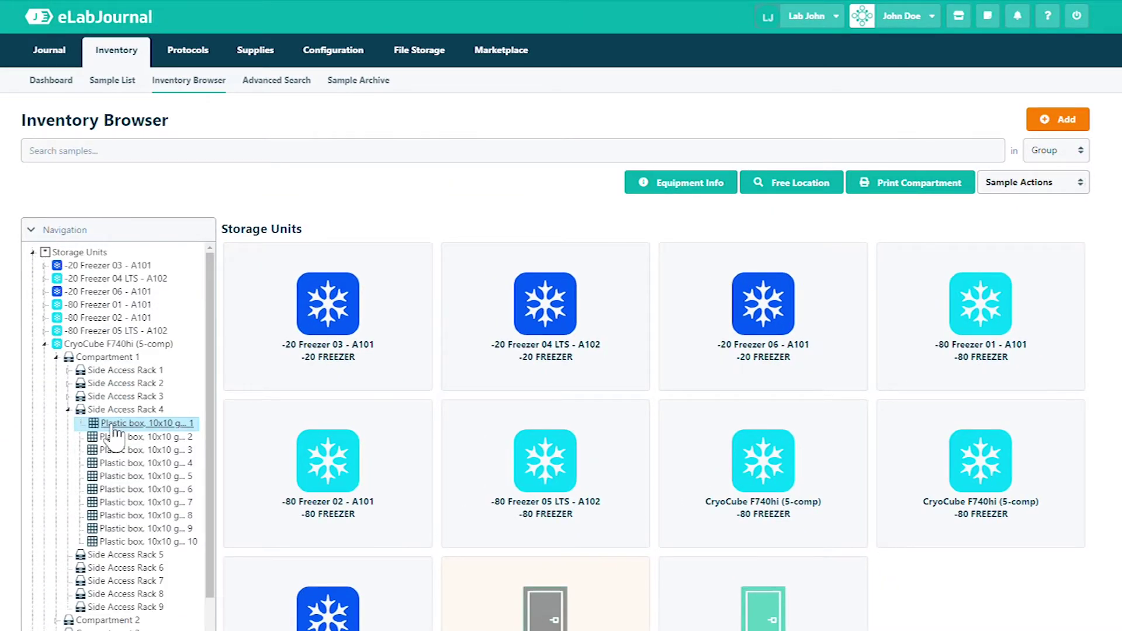
click(126, 428)
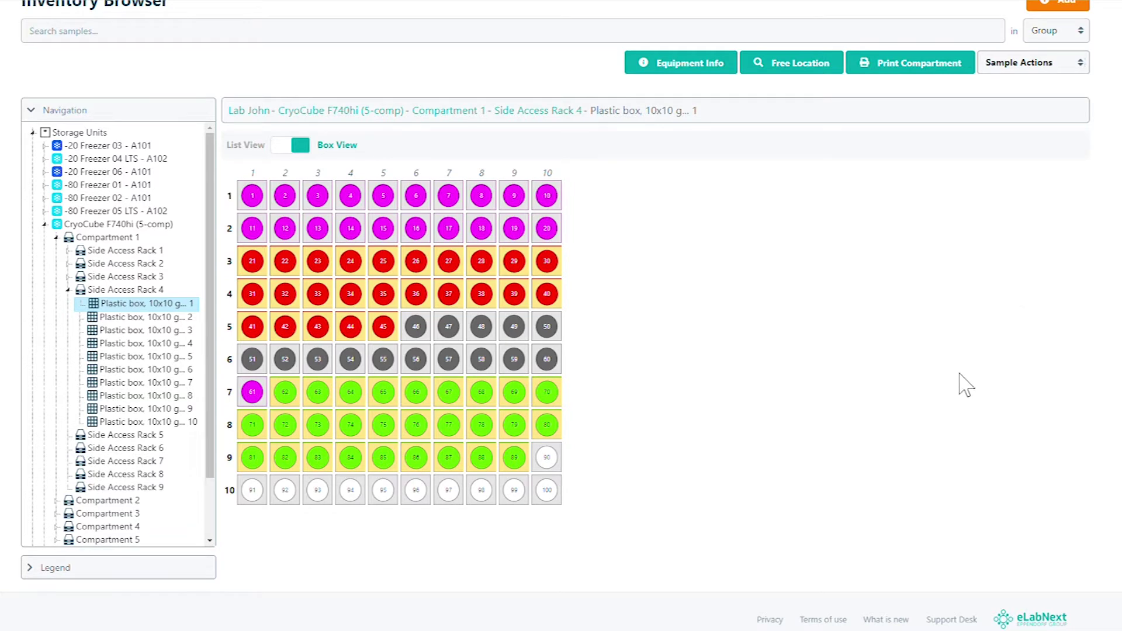
Show the box's sample-type colour legend and bring up the Configuration pages
click(213, 569)
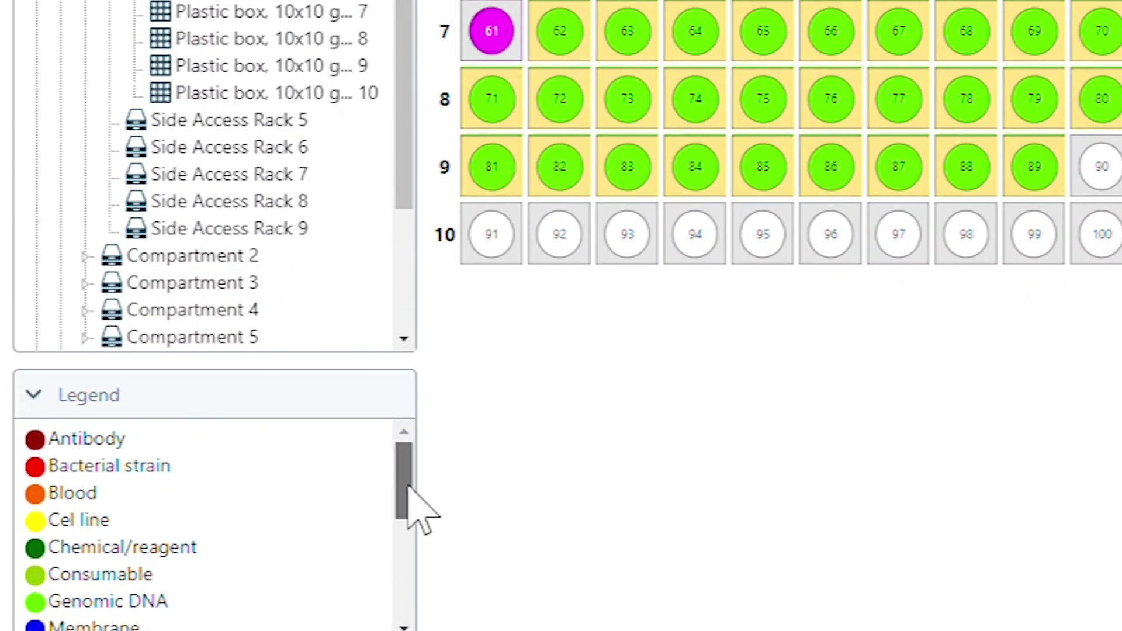
drag(323, 519, 318, 538)
drag(403, 522, 392, 597)
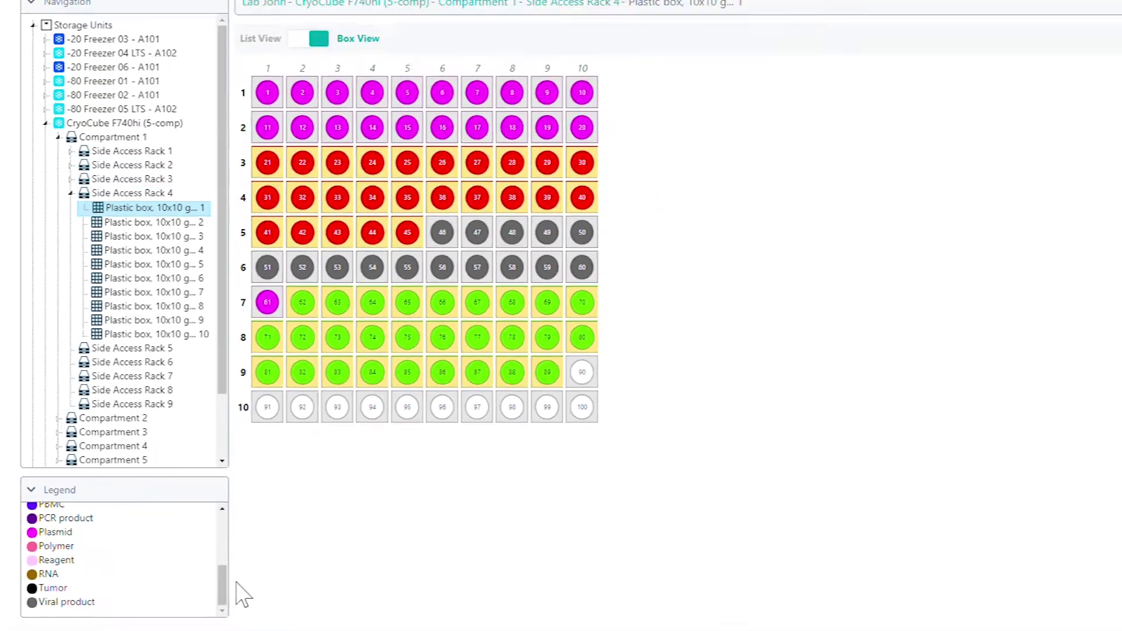
scroll(632, 493, up, 4)
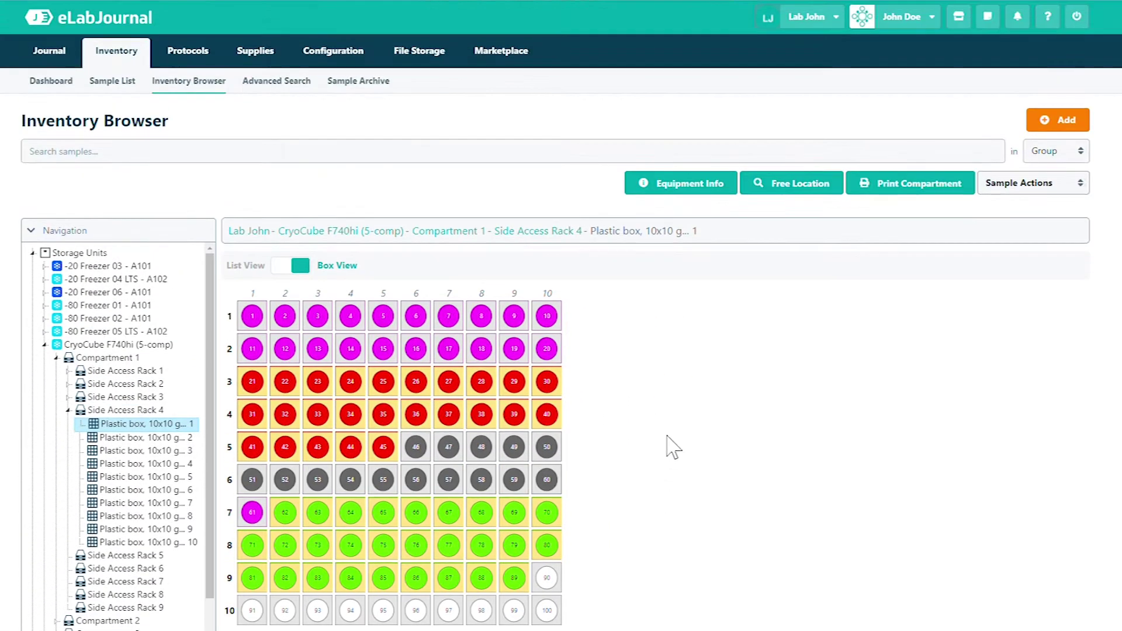
click(369, 71)
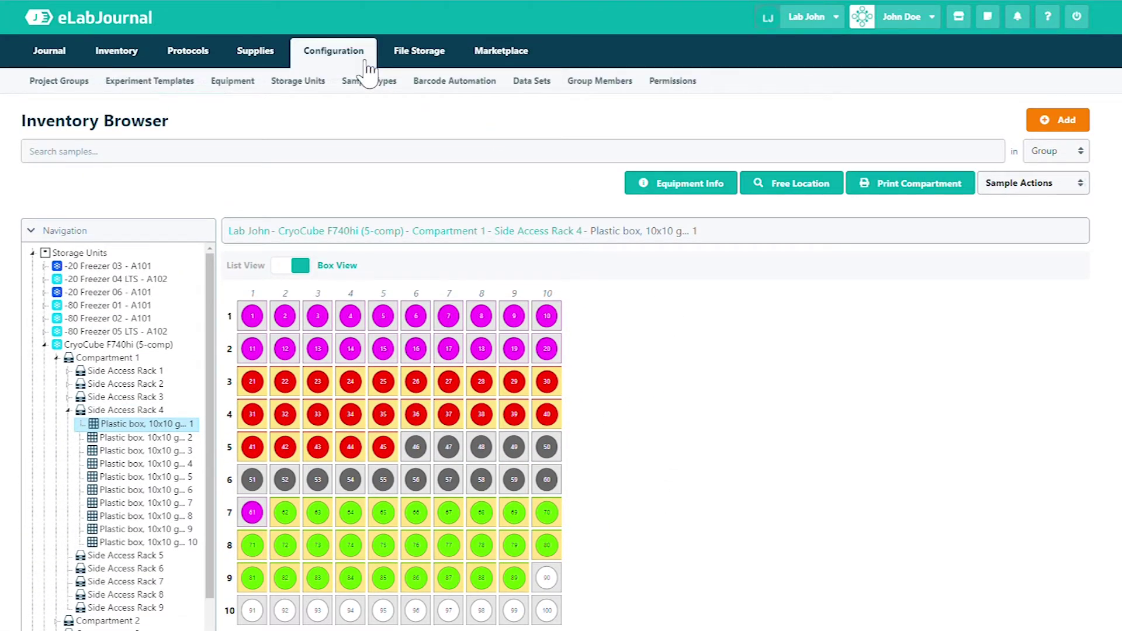
Go to the lab's Sample Types list and start adding a new sample type
click(403, 92)
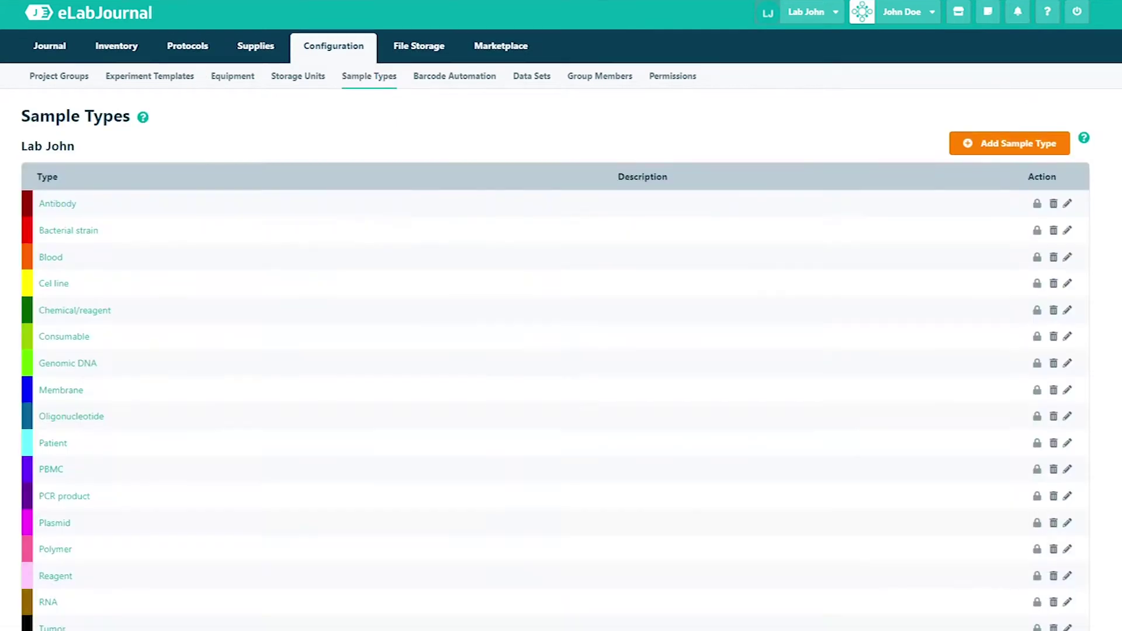
scroll(403, 234, down, 2)
scroll(561, 315, down, 1)
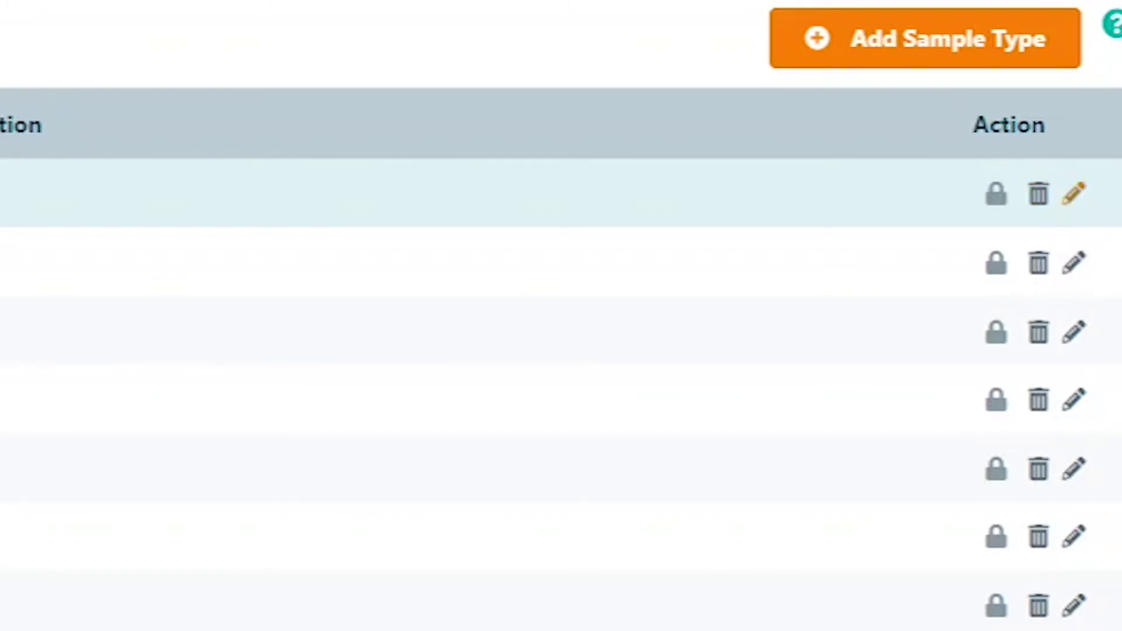
click(994, 42)
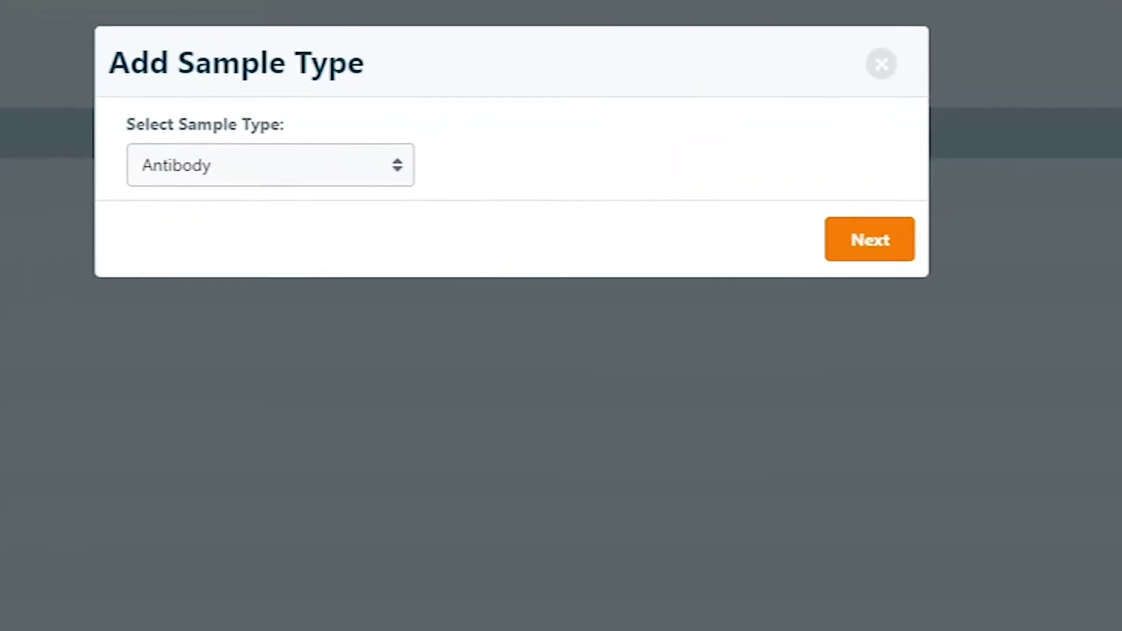
Create a custom sample type named Strain, described as 'Sample type for strains'
click(35, 165)
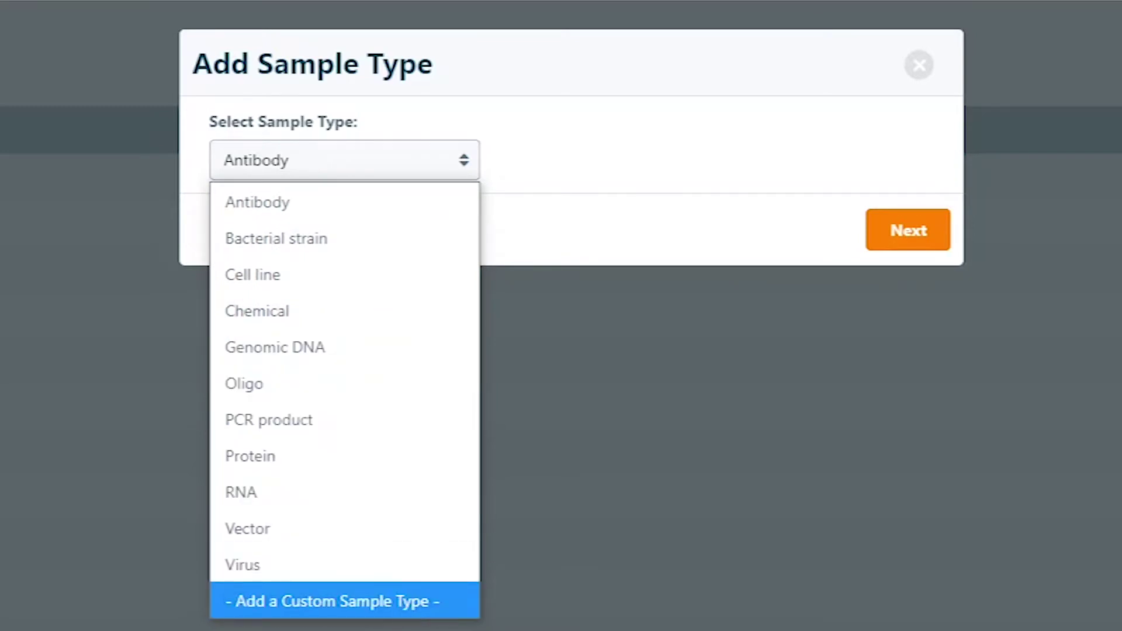
click(458, 608)
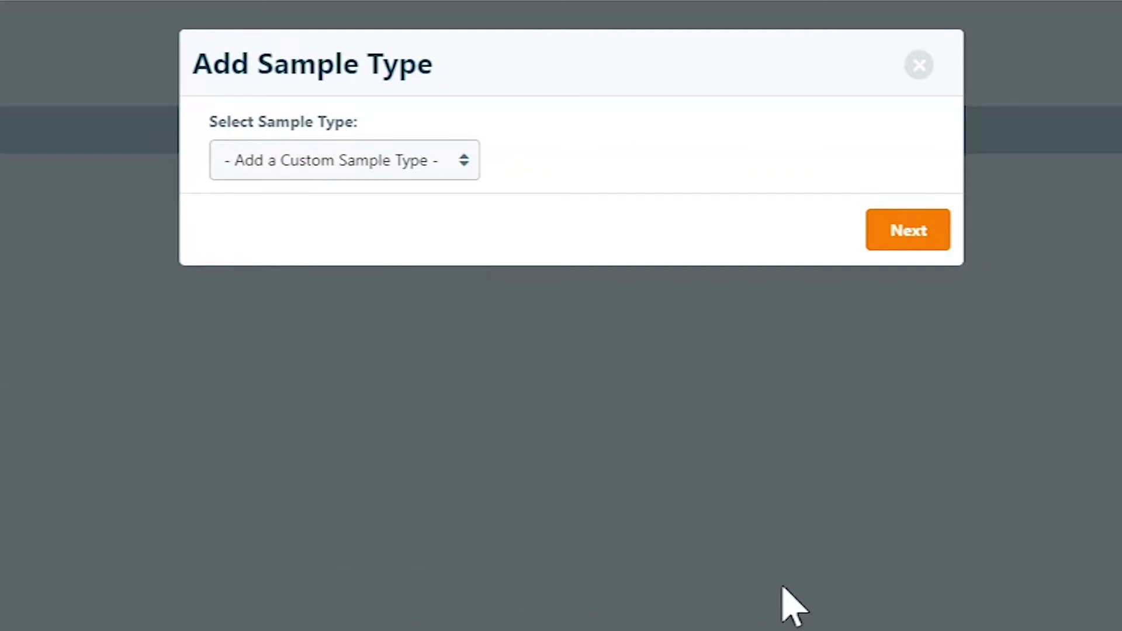
click(909, 231)
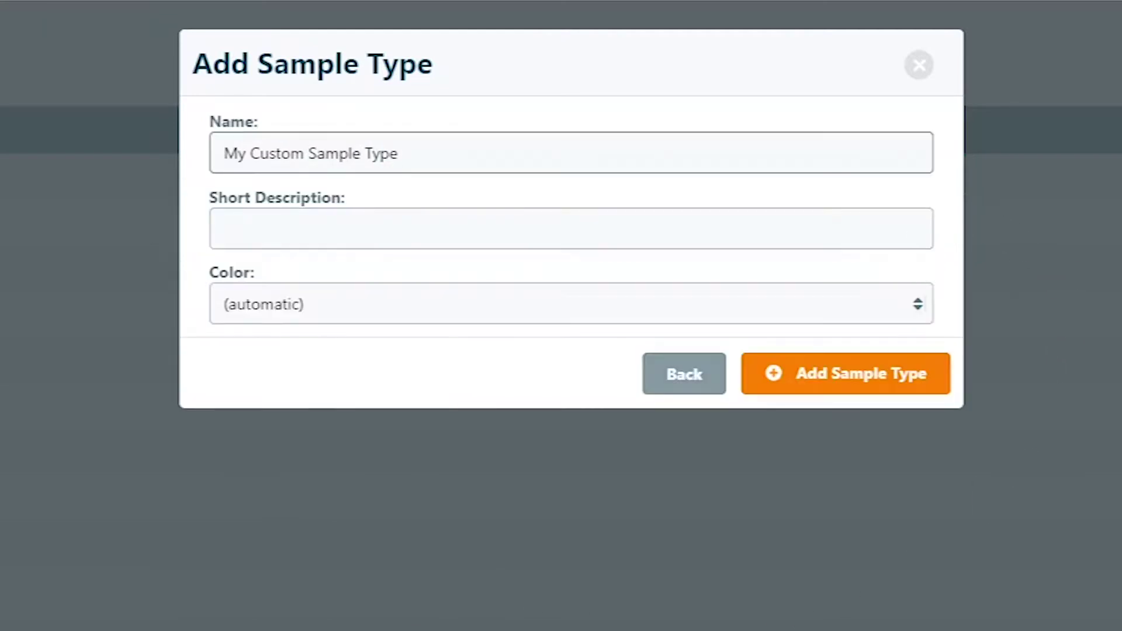
key(ctrl+a)
text(Strain)
key(Tab)
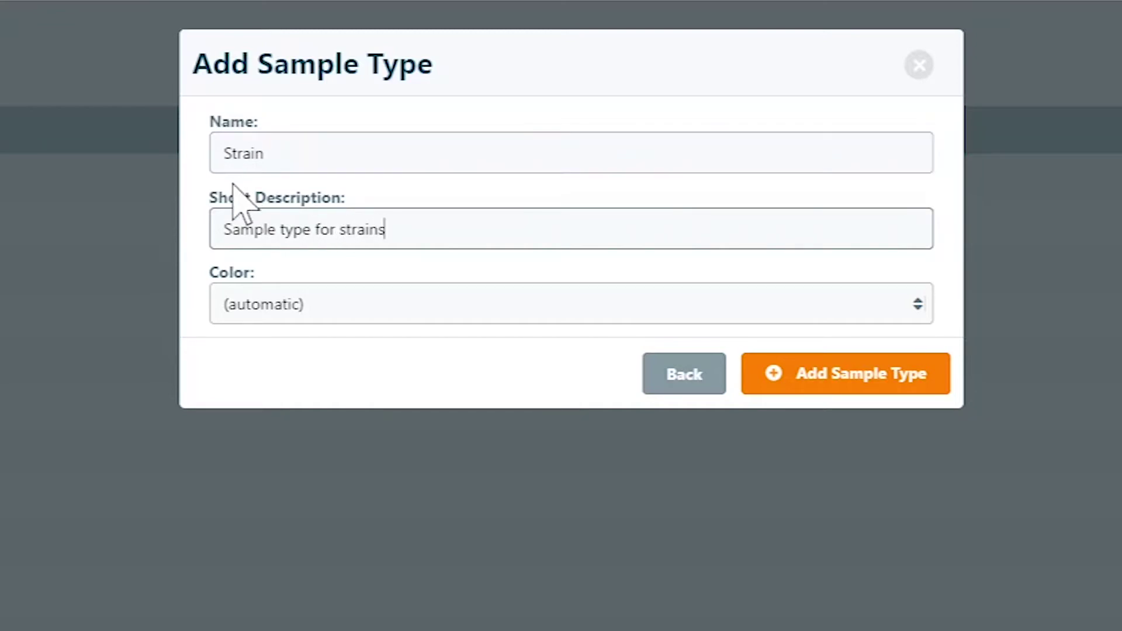
click(847, 368)
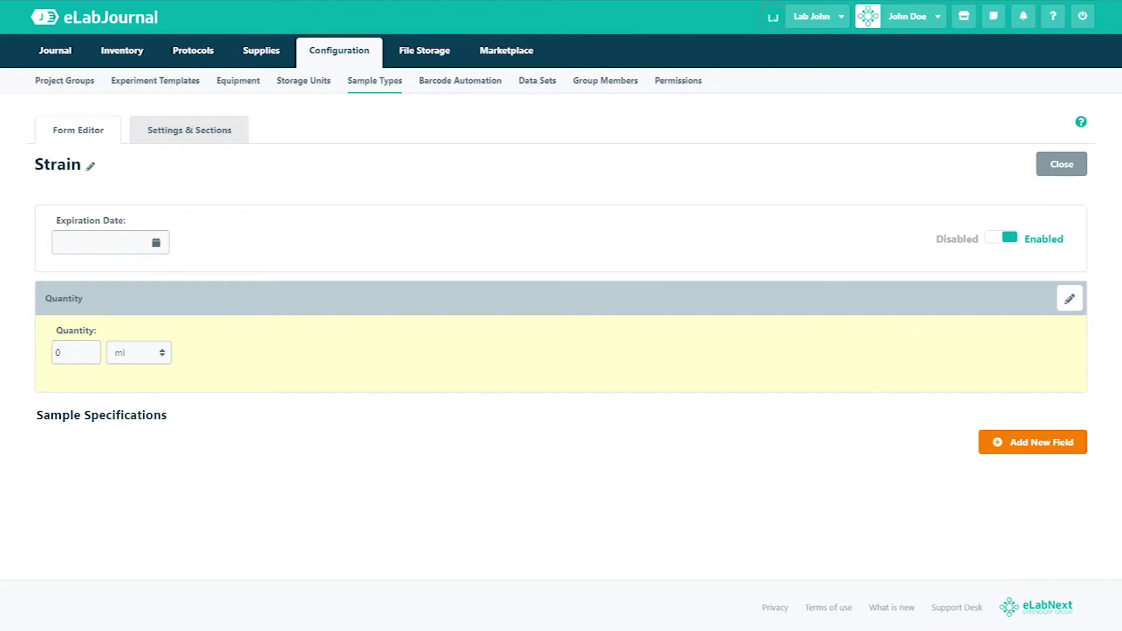
click(1012, 238)
click(1012, 238)
click(1073, 300)
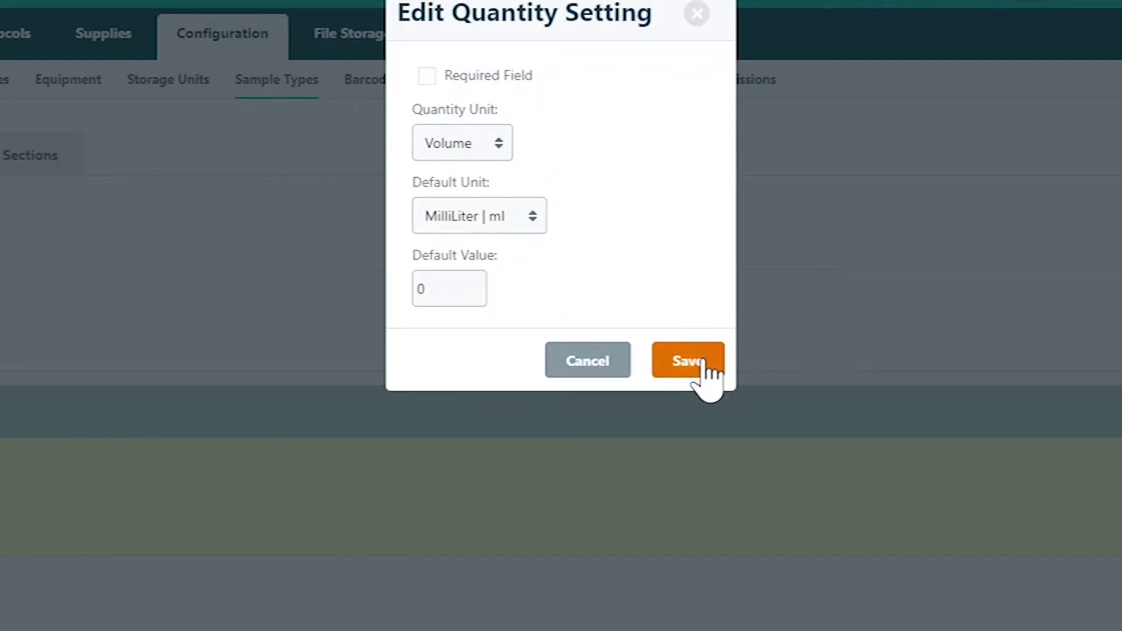
click(705, 364)
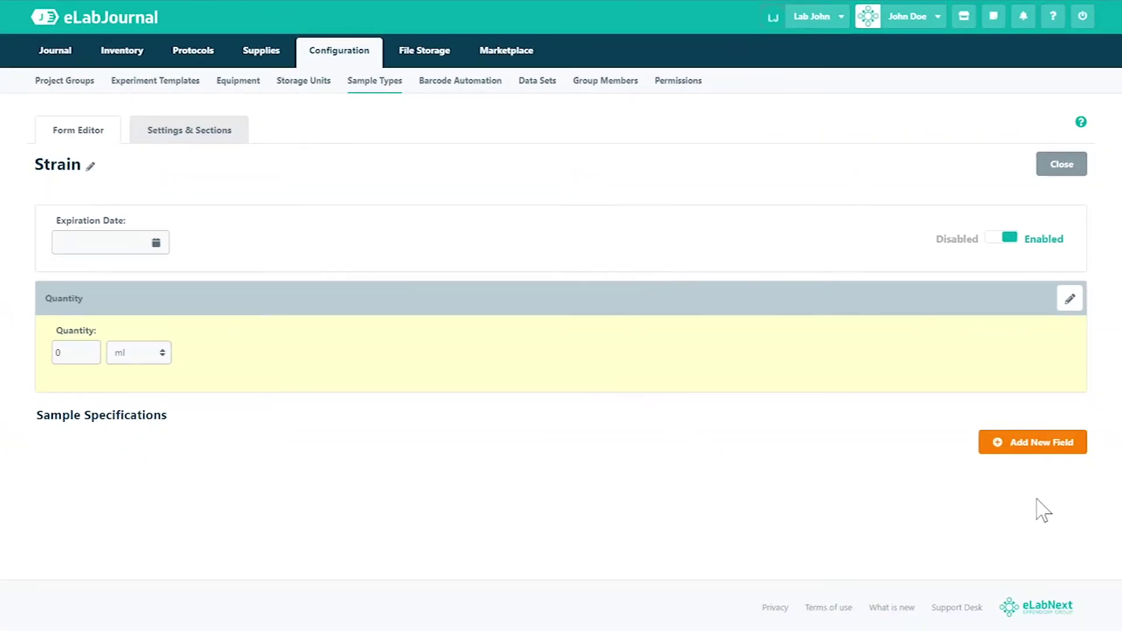
click(1075, 449)
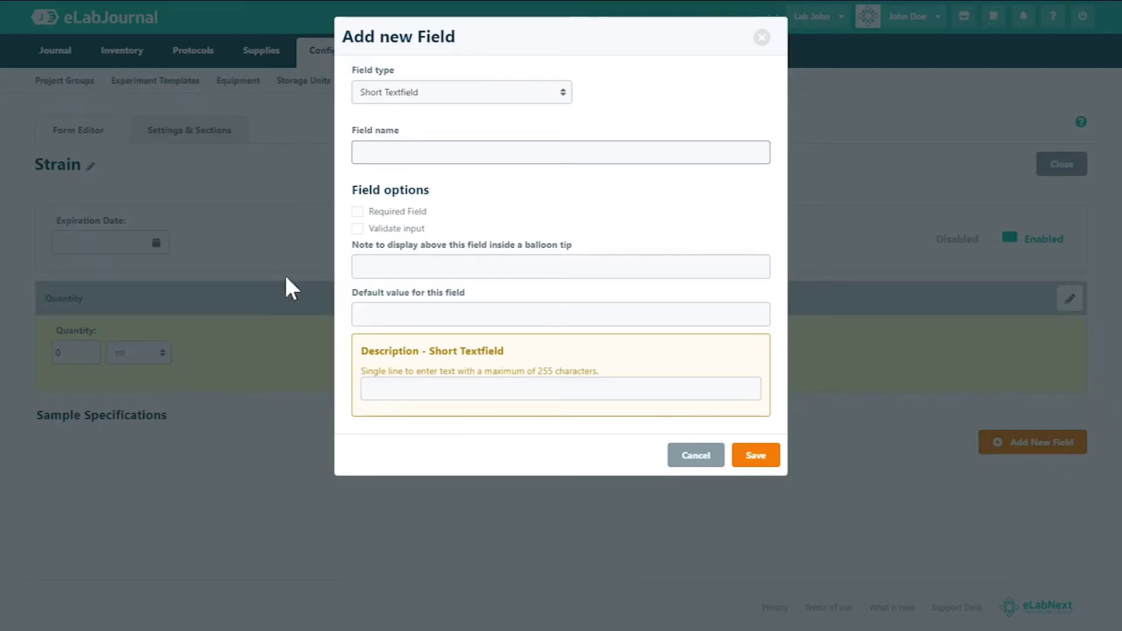
Add a Species dropdown field with values Drosophila, Rat and Mouse, and save it
click(550, 99)
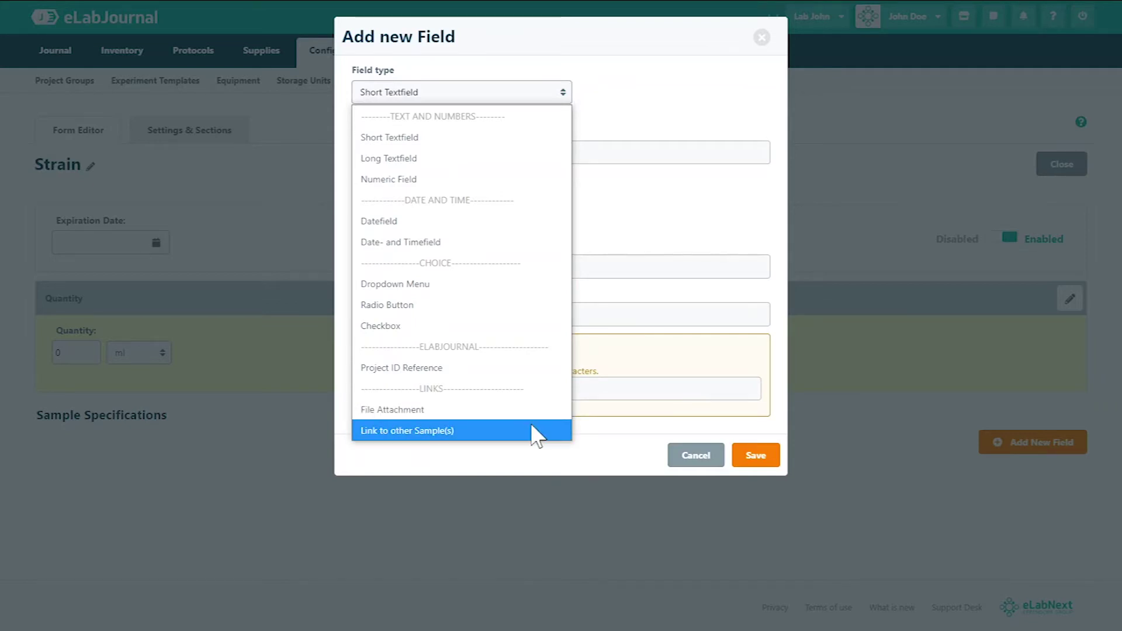
click(401, 287)
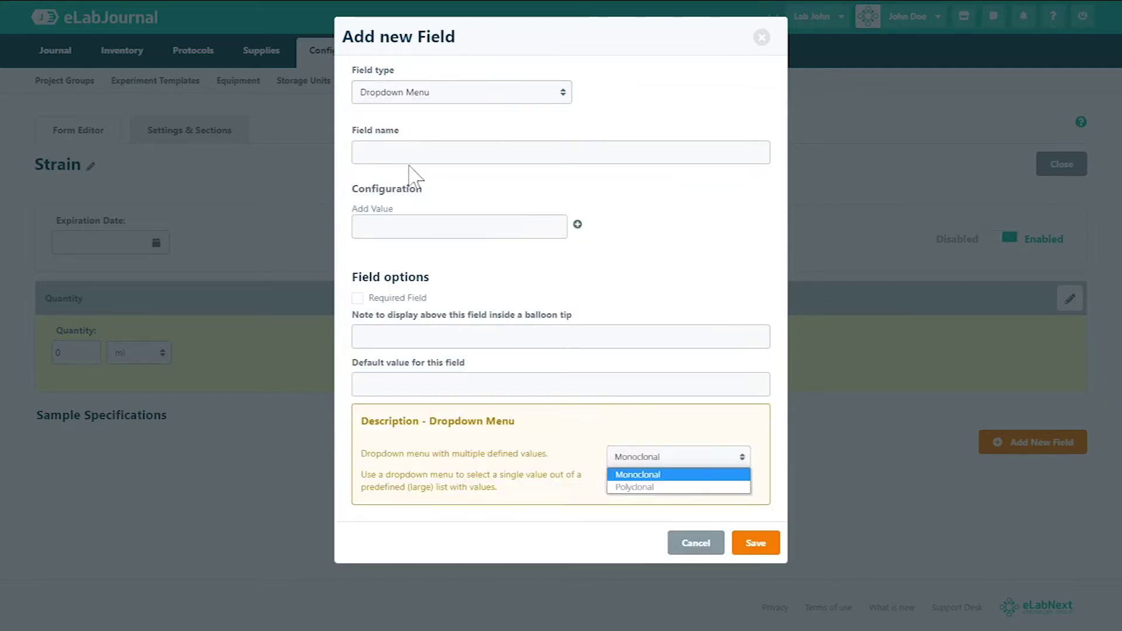
text(Species)
click(403, 227)
text(Drosophila)
click(578, 224)
text(Rat)
click(578, 224)
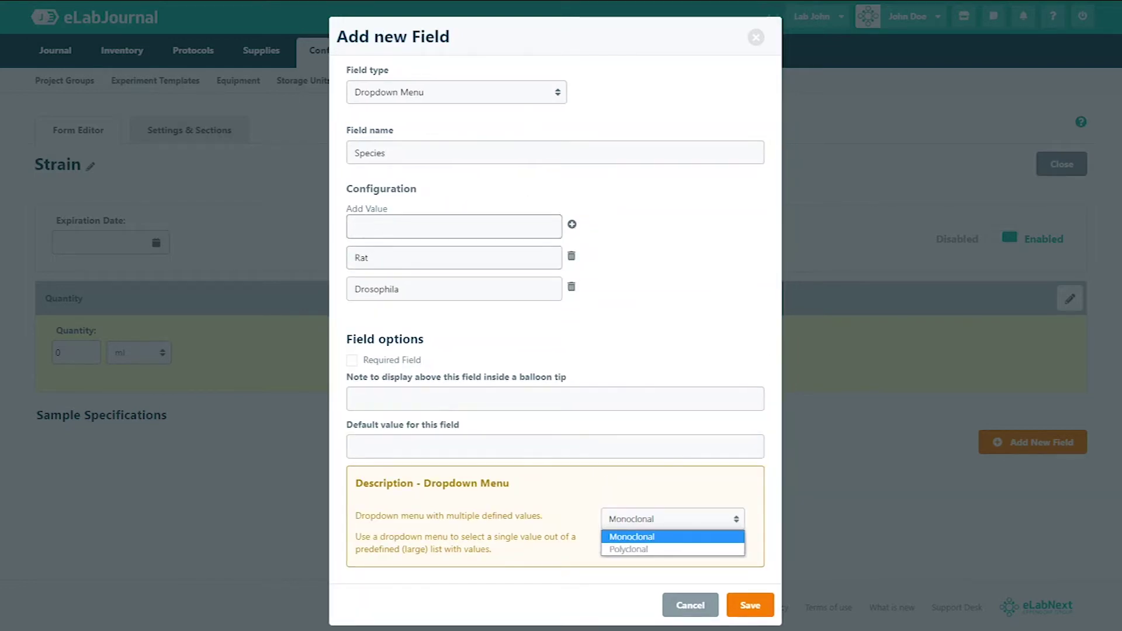
text(Mouse)
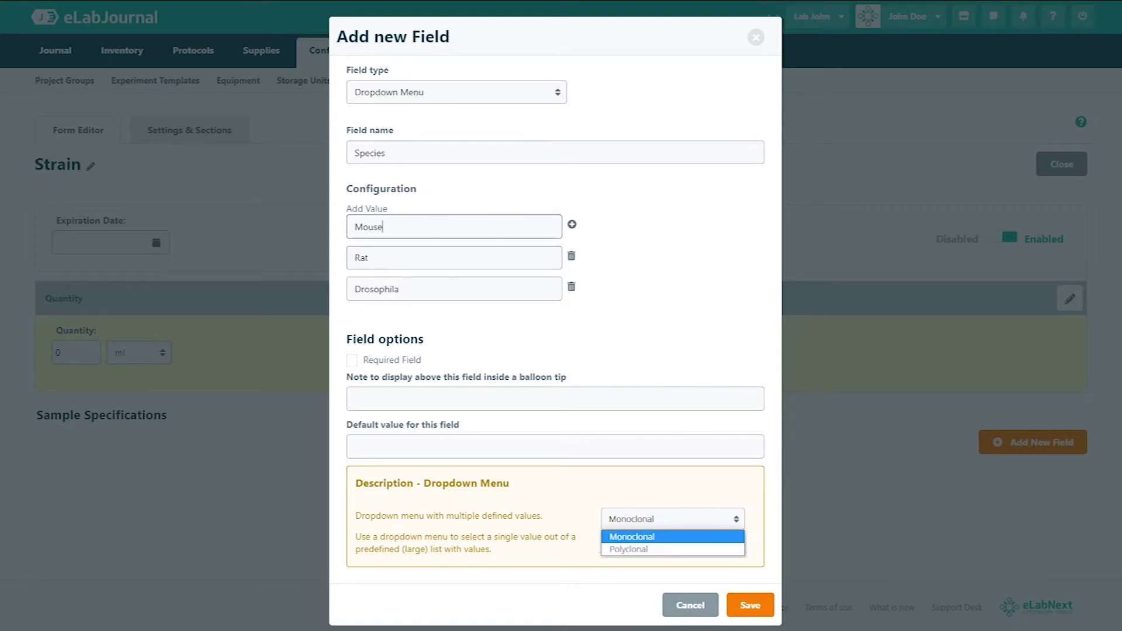
click(759, 603)
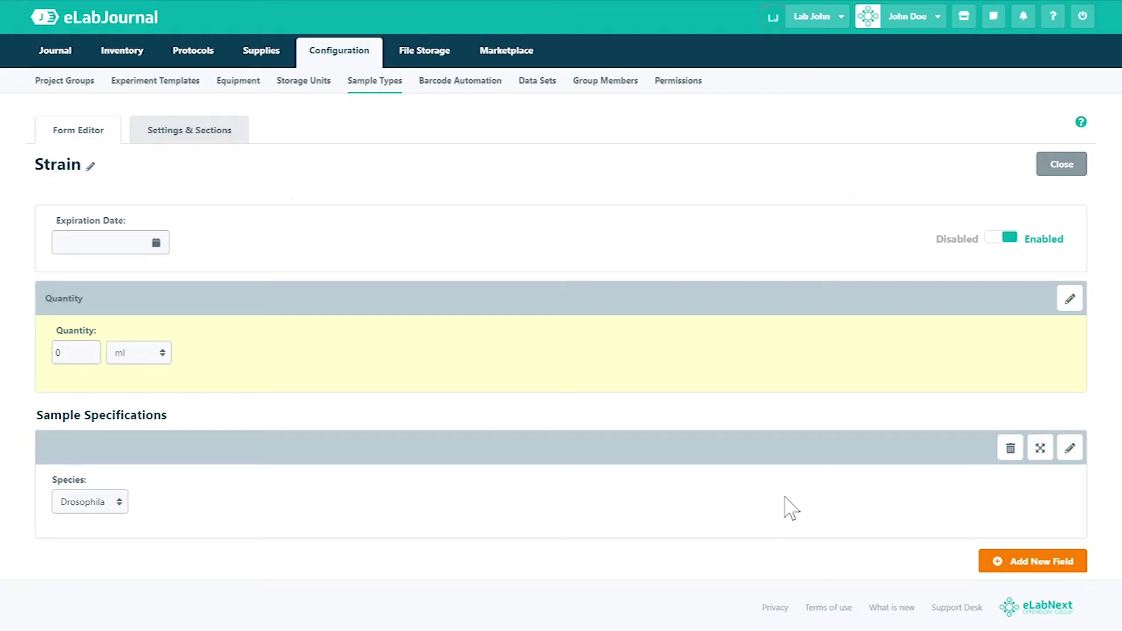
Add a GMO strain radio-button field with Yes and No options
click(1032, 567)
click(515, 93)
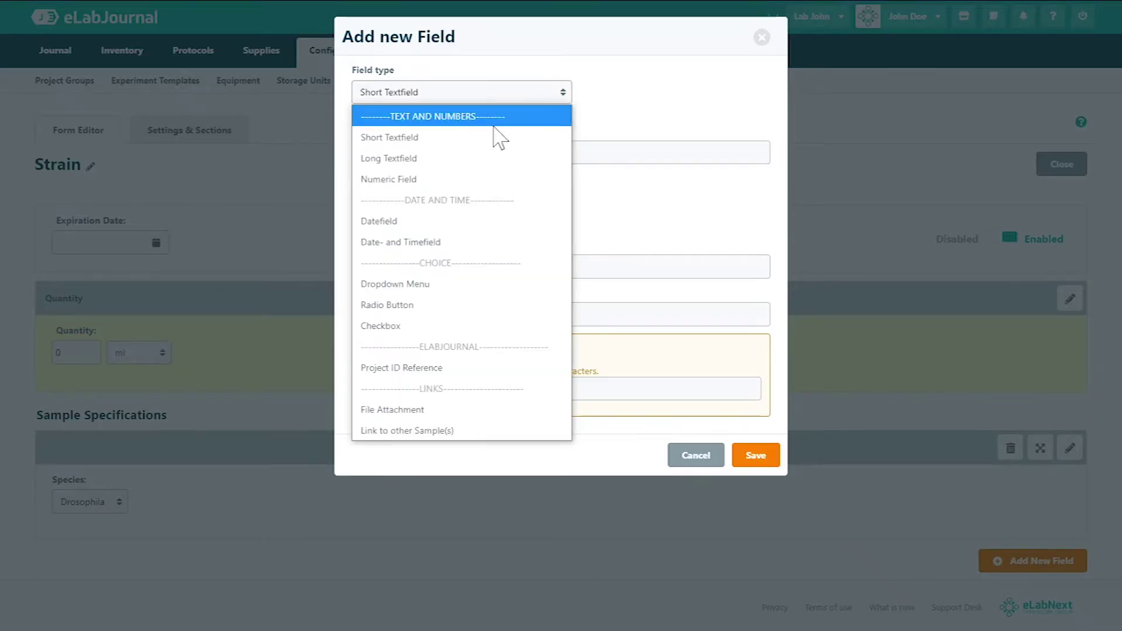
click(431, 305)
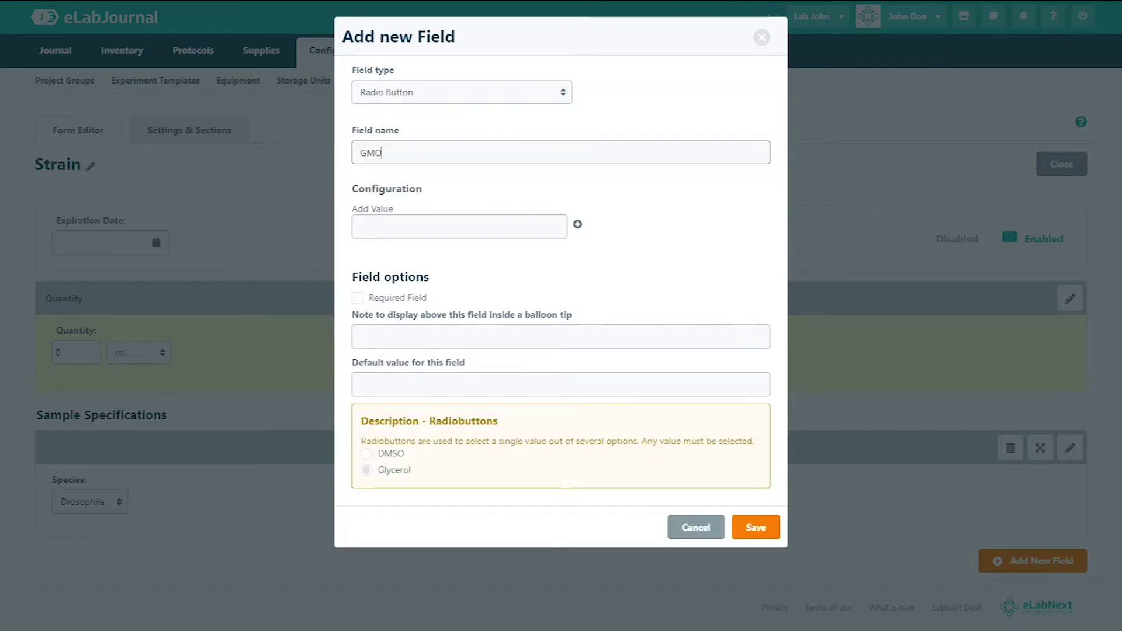
key(Tab)
text(Yes)
key(Return)
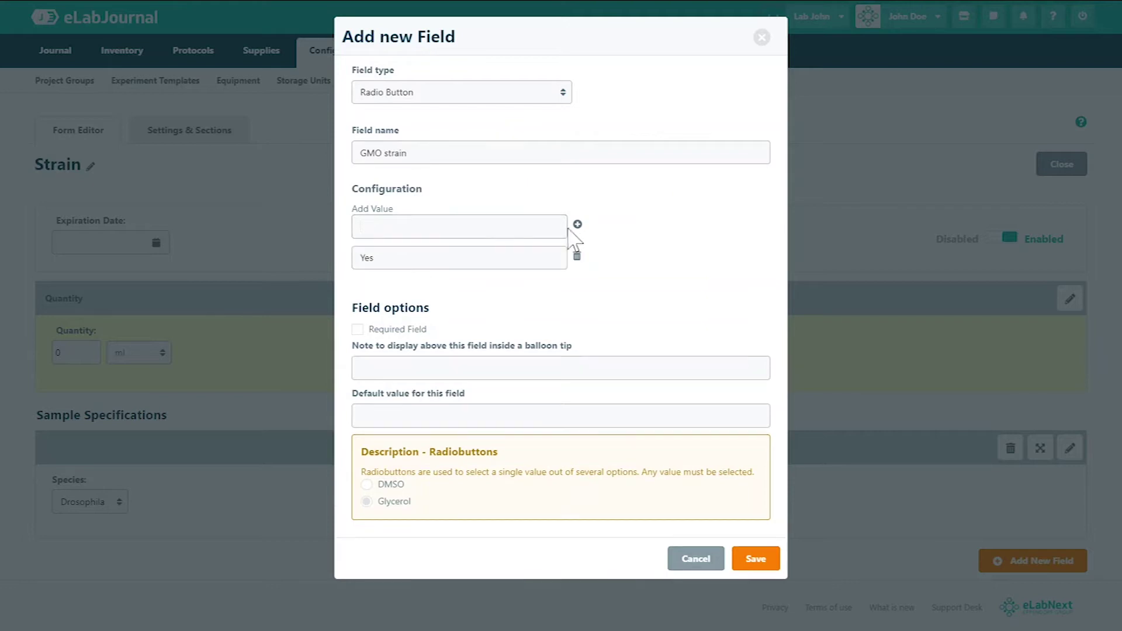
text(No)
double_click(438, 325)
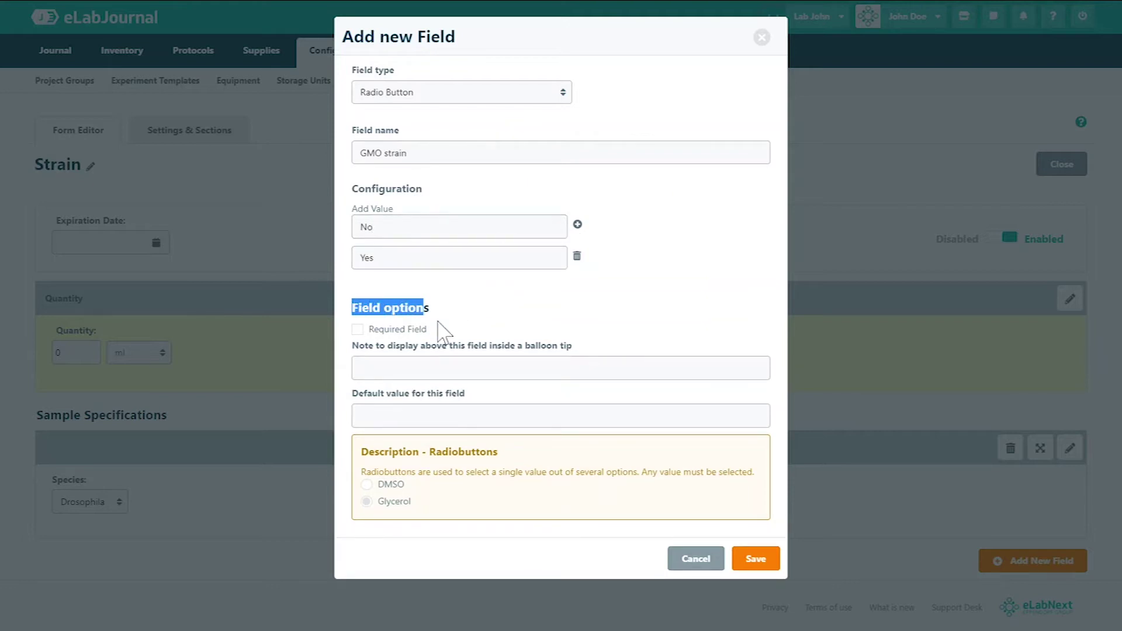
Make GMO strain required with the tip 'Is this strain genetically modified?' and save it
click(357, 329)
key(Tab)
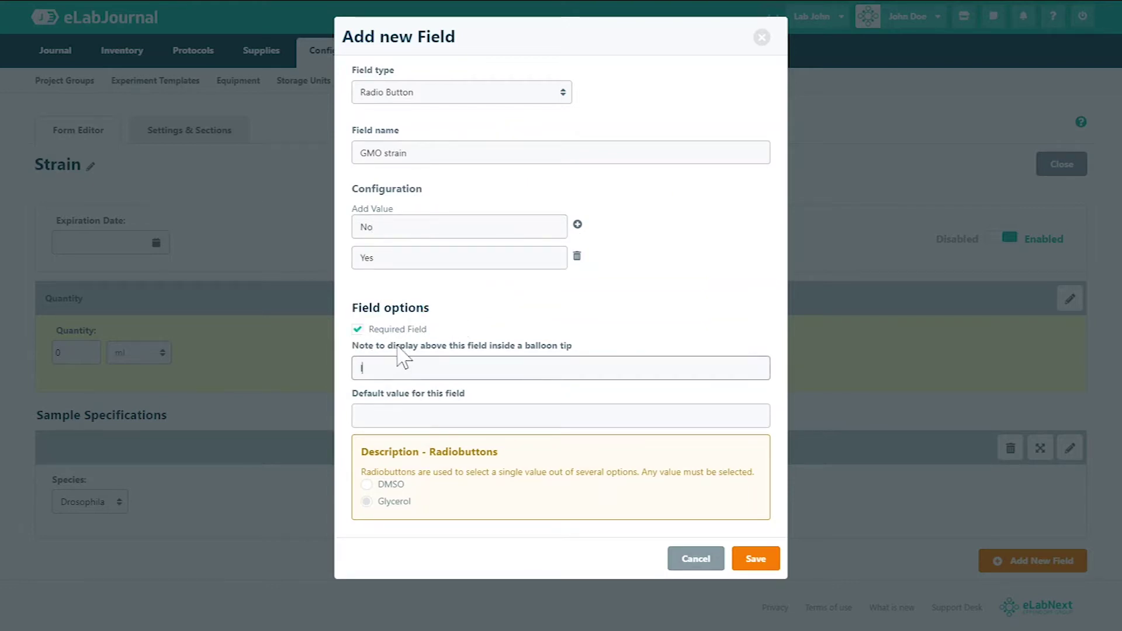
text(Is this strain genetically )
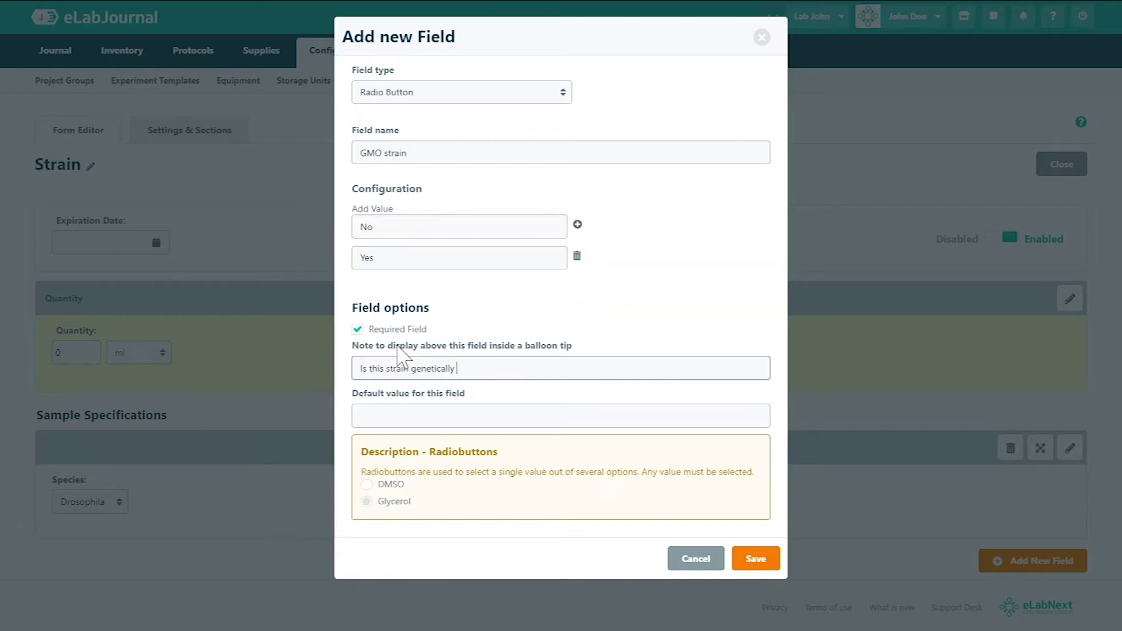
text(modified?)
click(756, 559)
Add a Mutations long text field to the Strain form and switch to Settings & Sections
scroll(847, 464, down, 2)
click(1024, 563)
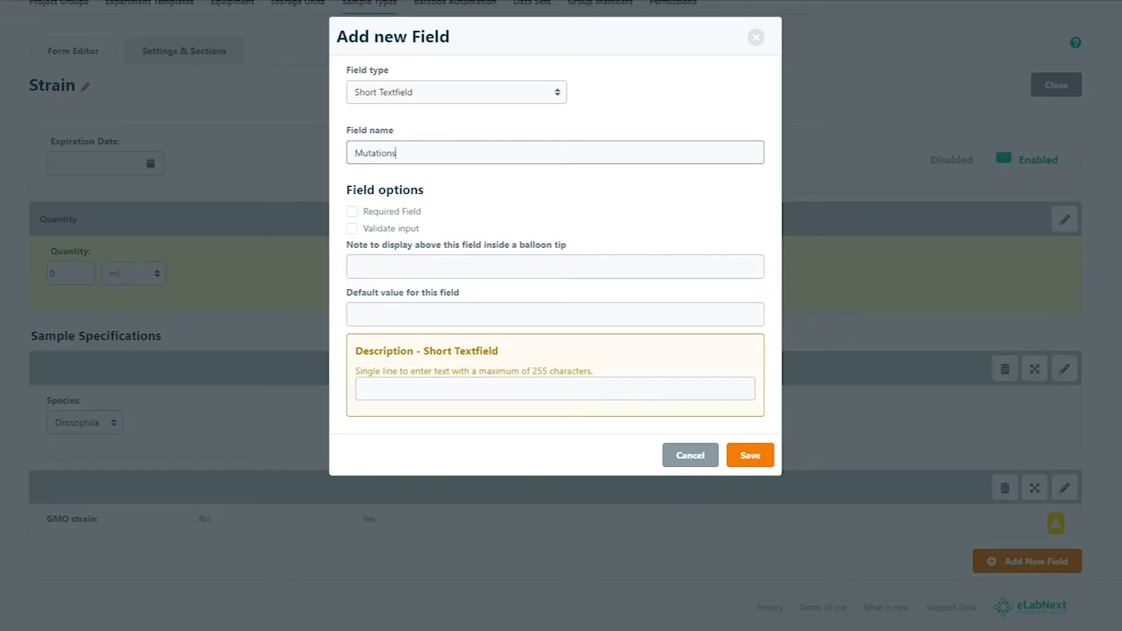
click(440, 94)
click(388, 155)
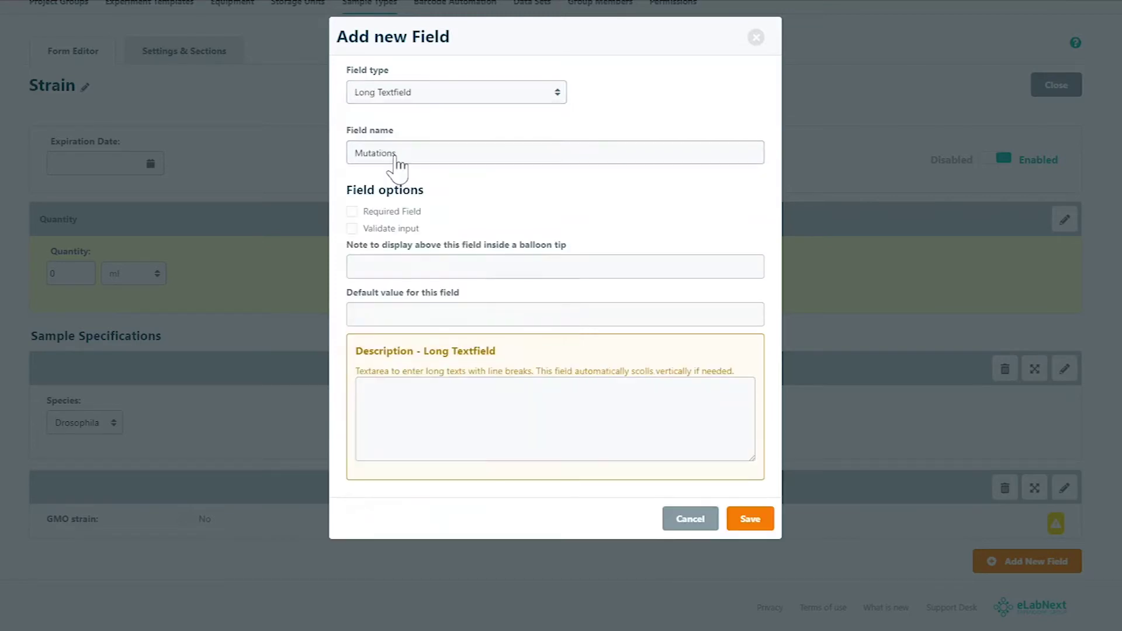
click(750, 520)
scroll(746, 514, down, 3)
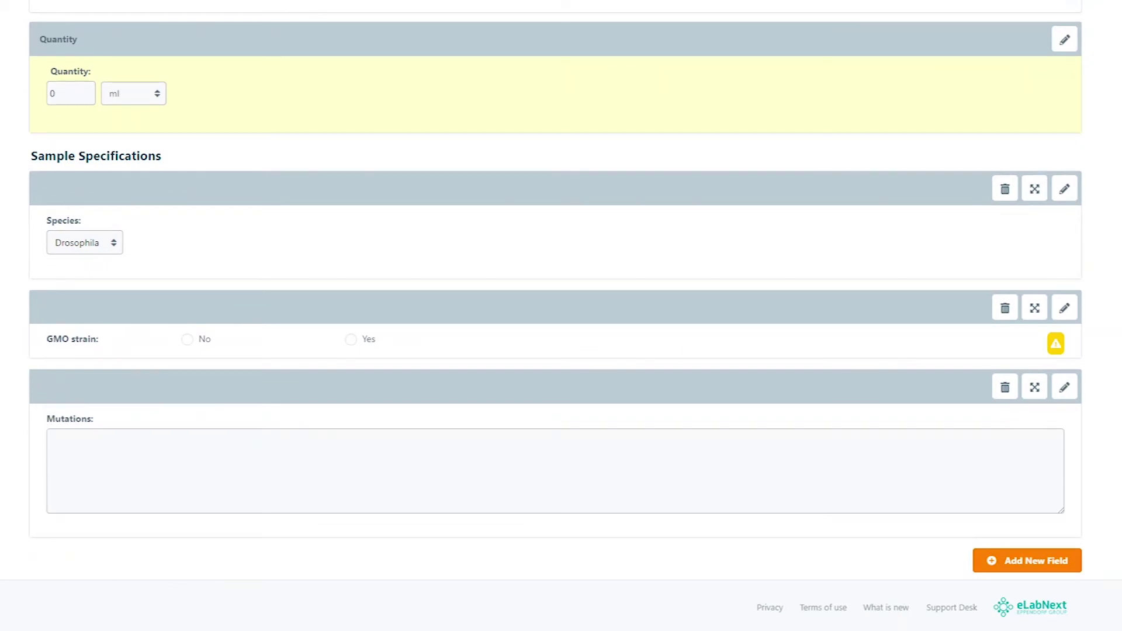
scroll(58, 328, up, 4)
scroll(117, 422, up, 1)
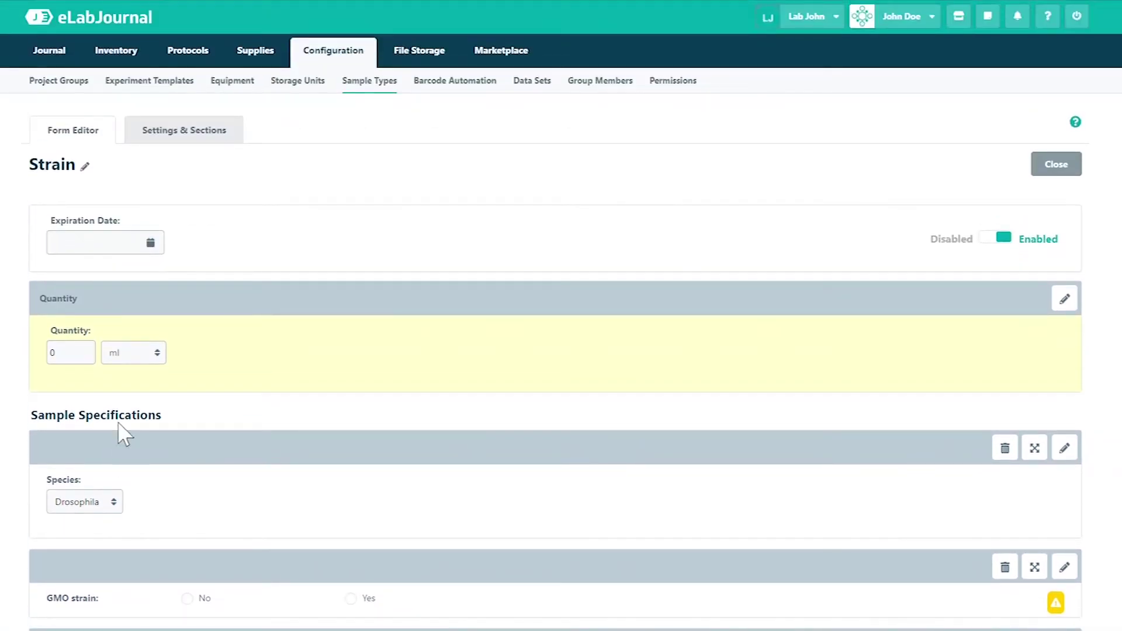
click(205, 135)
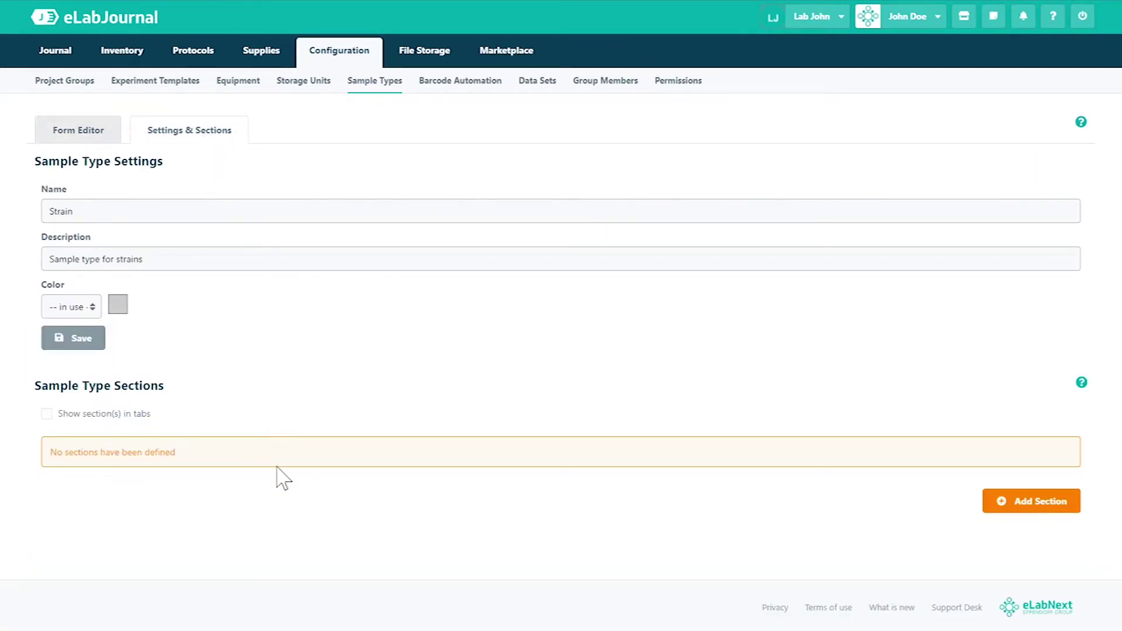
Add a section named GMO mutation that starts and ends at the Mutations field
drag(36, 394, 192, 398)
click(220, 388)
click(1067, 506)
click(397, 150)
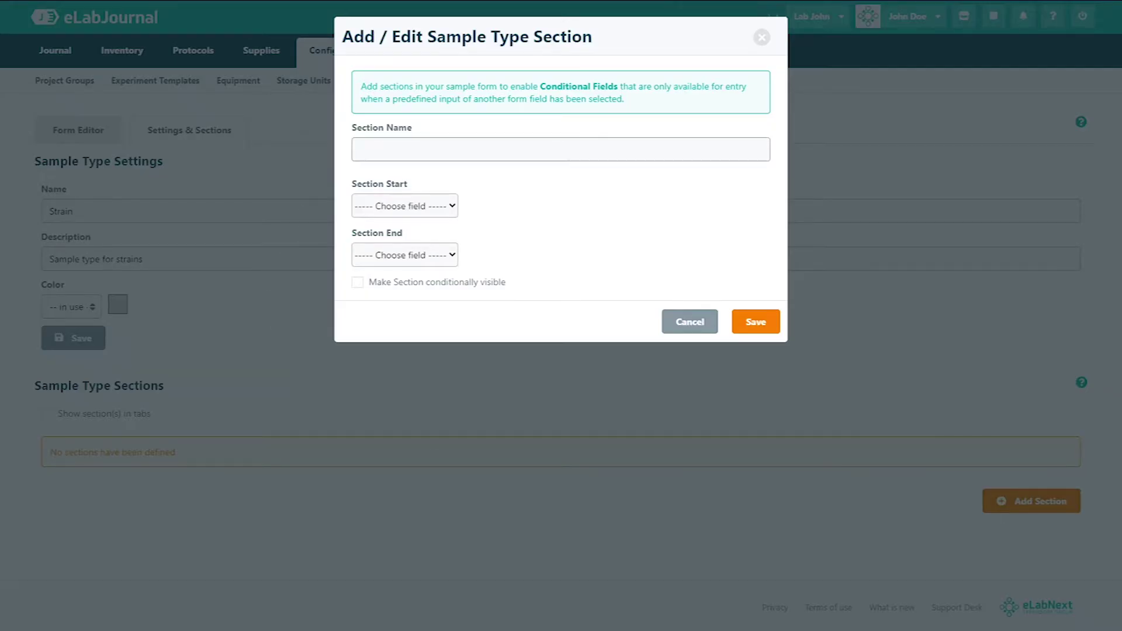
click(404, 180)
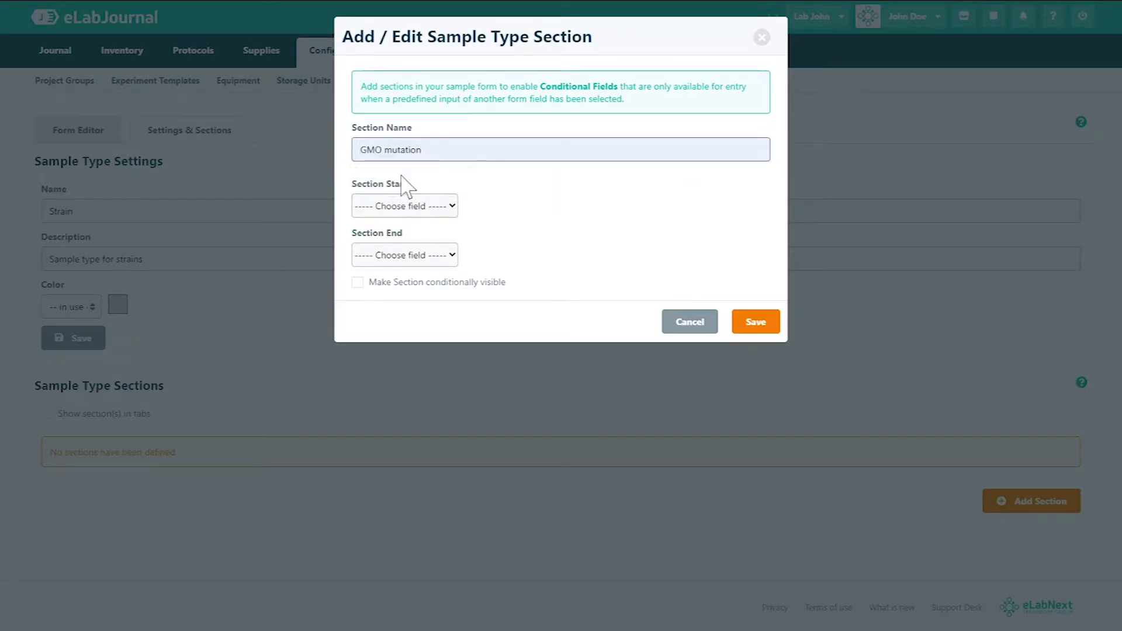
click(406, 210)
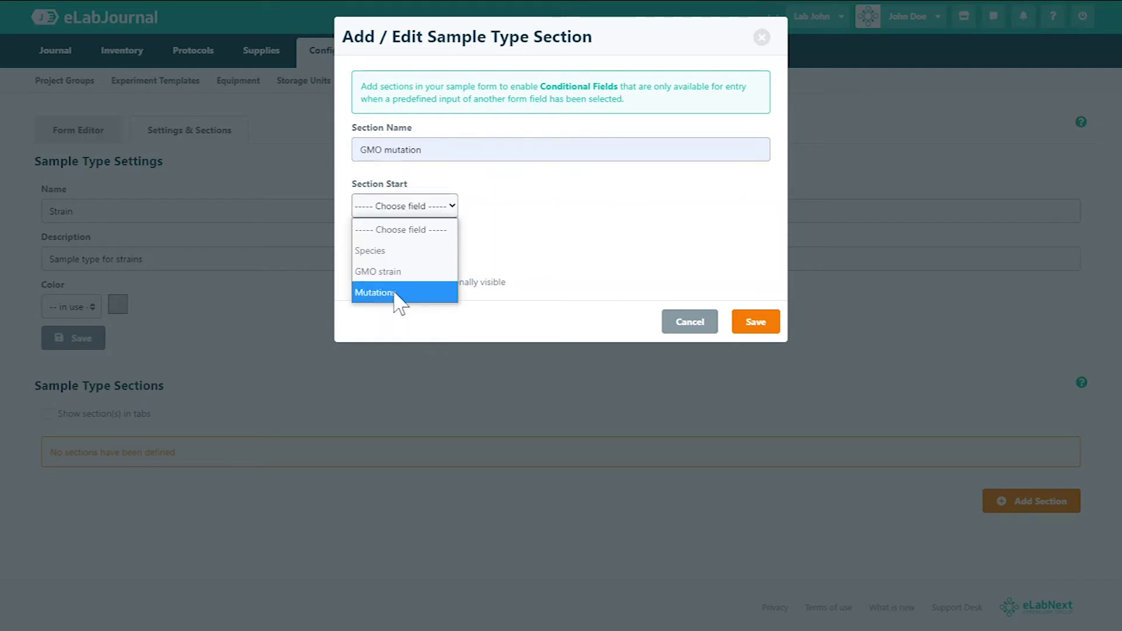
click(395, 294)
click(401, 257)
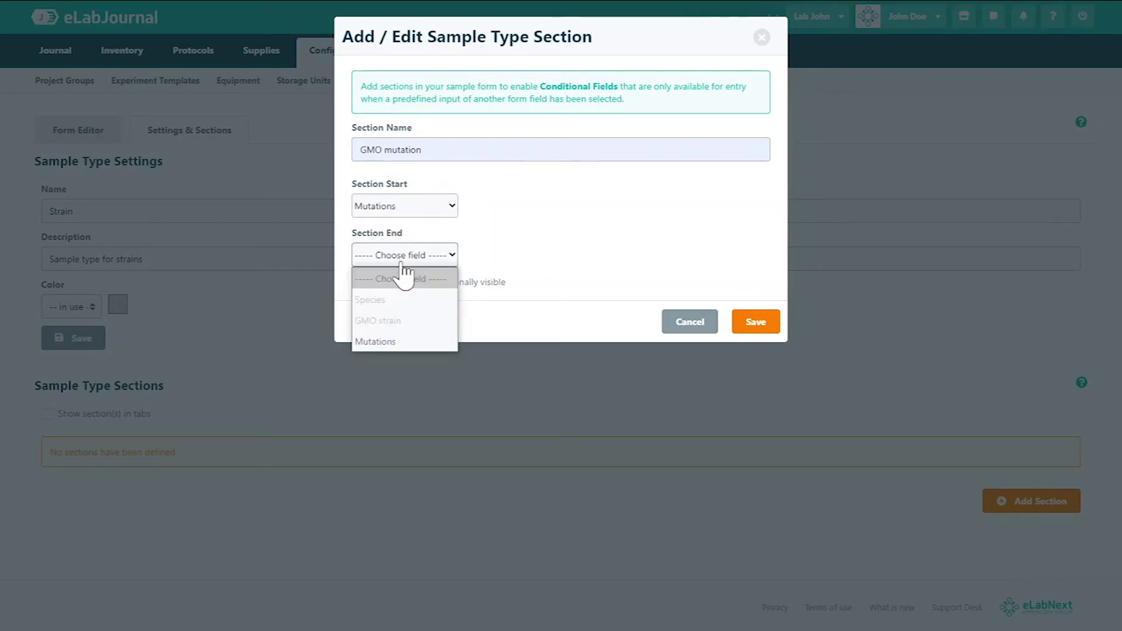
click(392, 342)
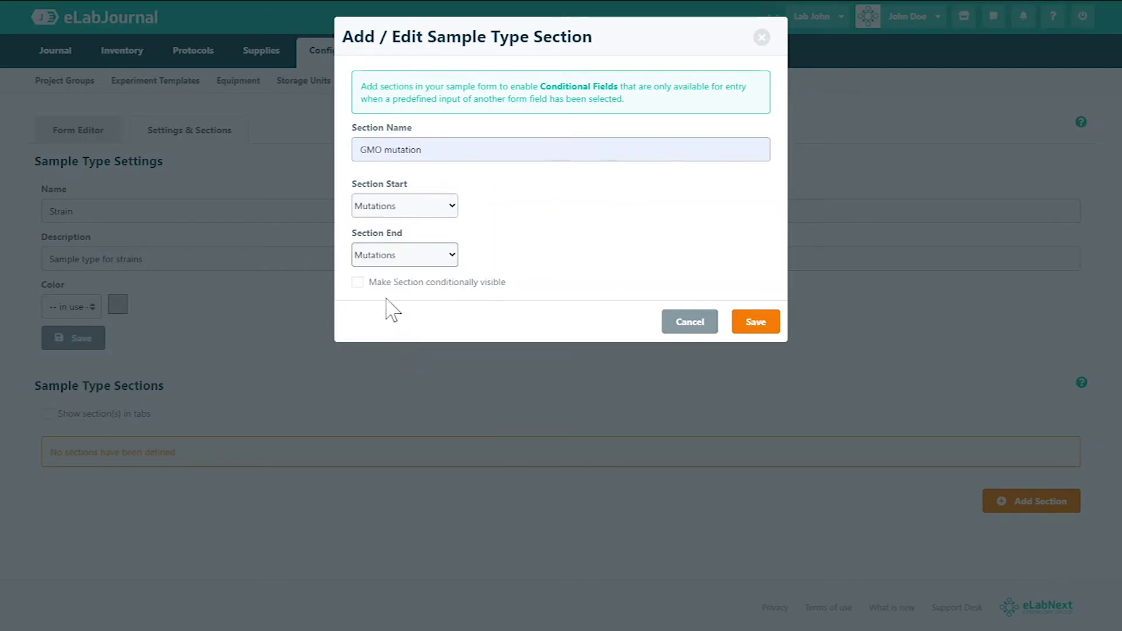
Make the section visible only when GMO strain is Yes, and save it
drag(368, 283, 494, 286)
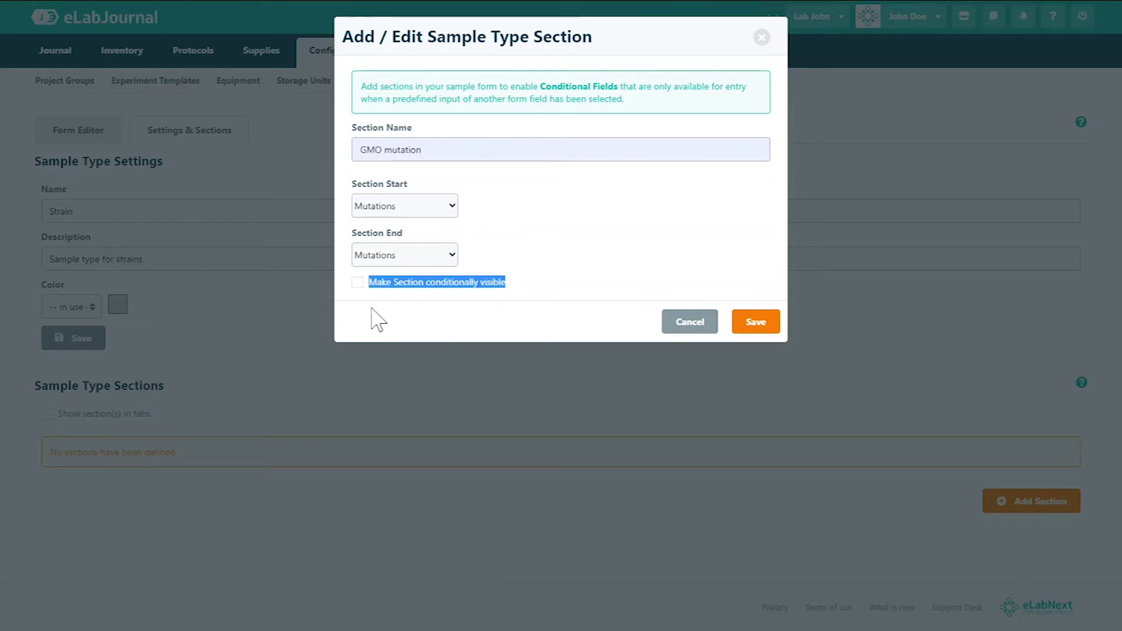
click(358, 282)
click(518, 339)
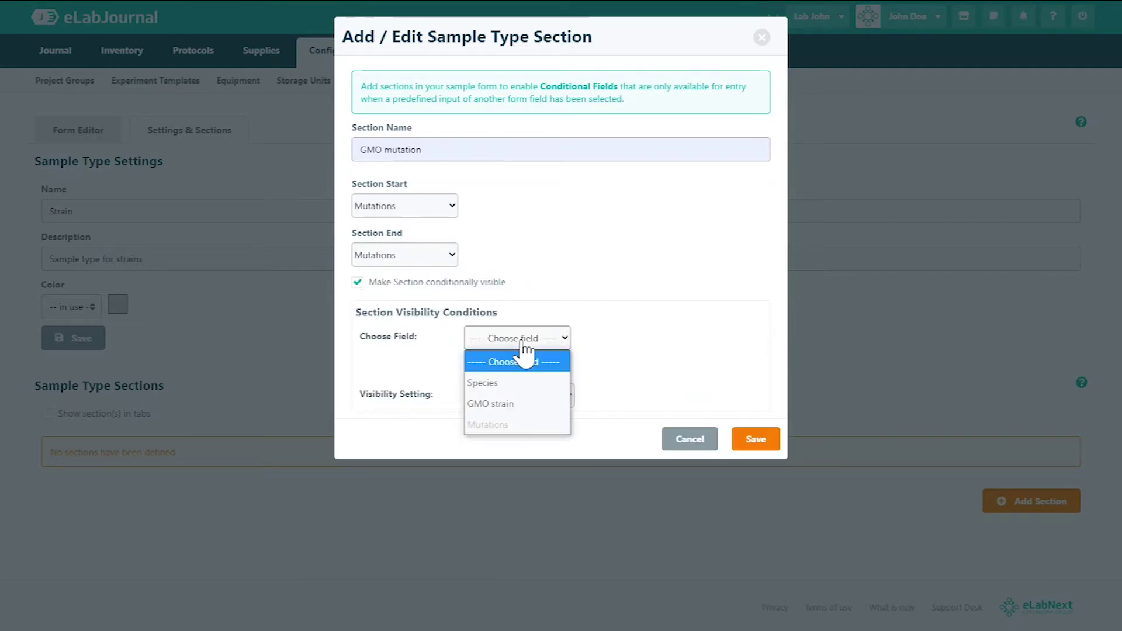
click(517, 404)
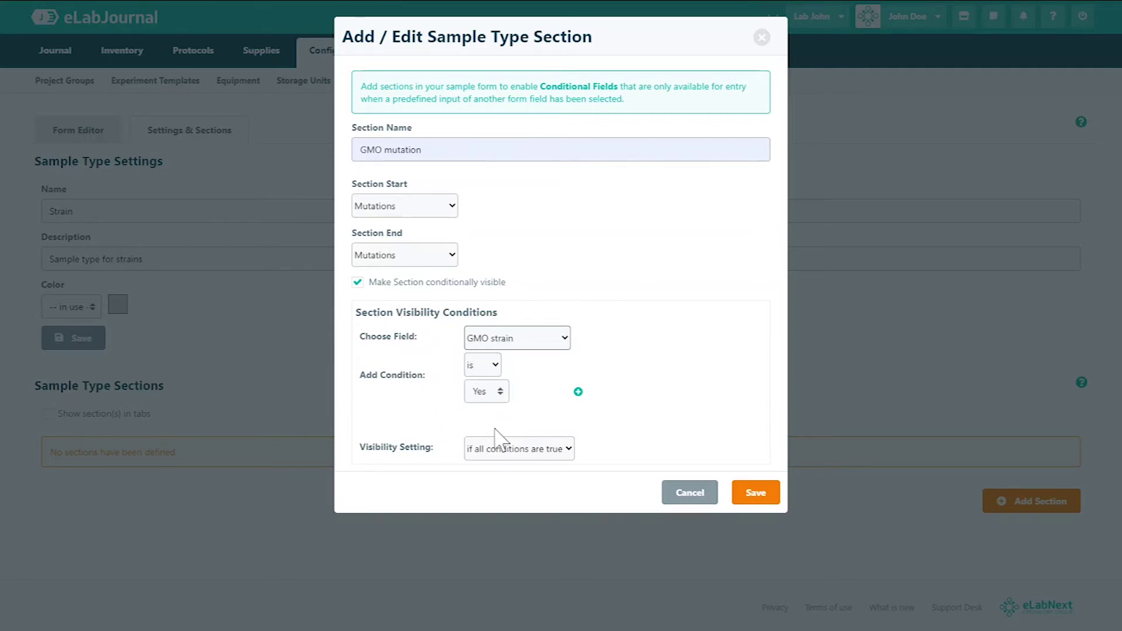
click(776, 500)
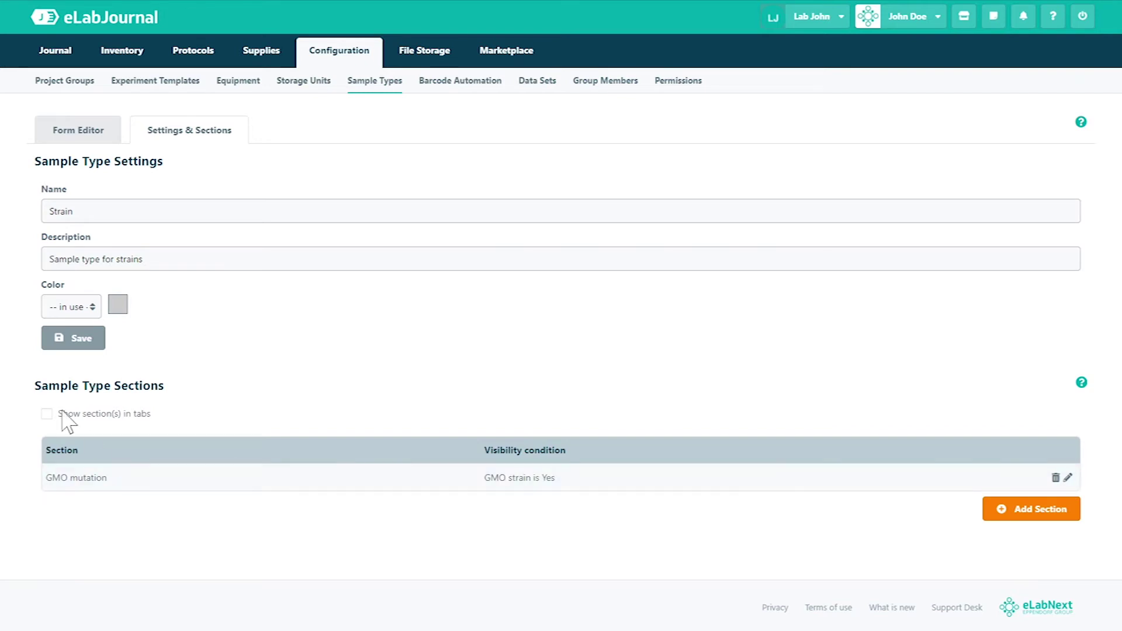
Review the conditional GMO mutation section in the Strain form editor
click(78, 135)
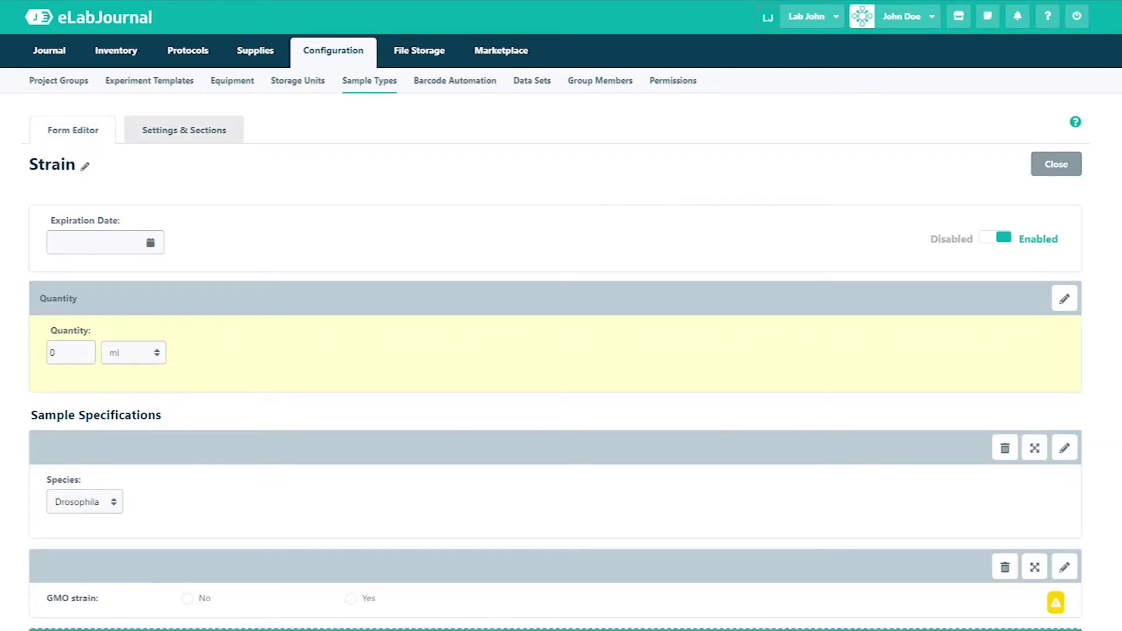
scroll(395, 351, down, 5)
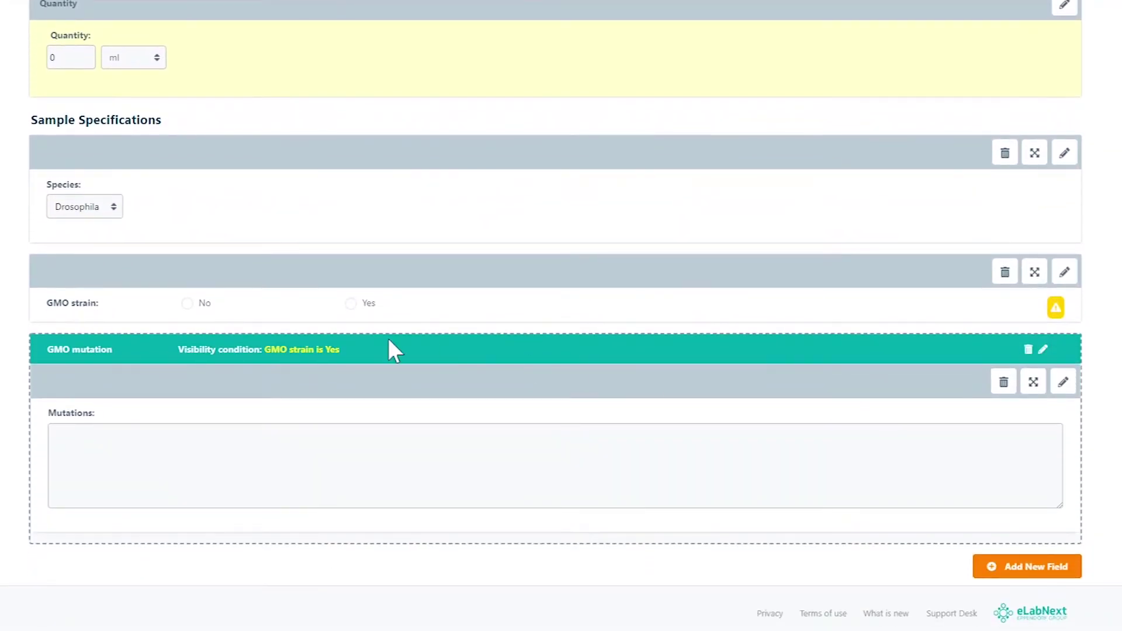
drag(240, 349, 354, 350)
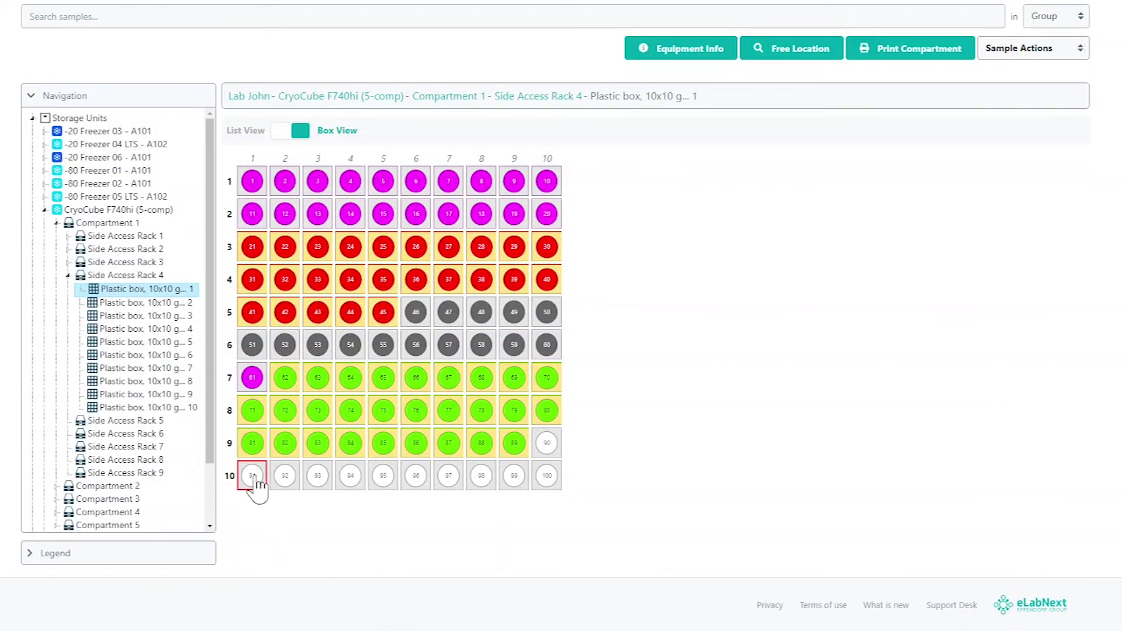
Add a new sample at empty box position 91 with Strain as its sample type
click(253, 476)
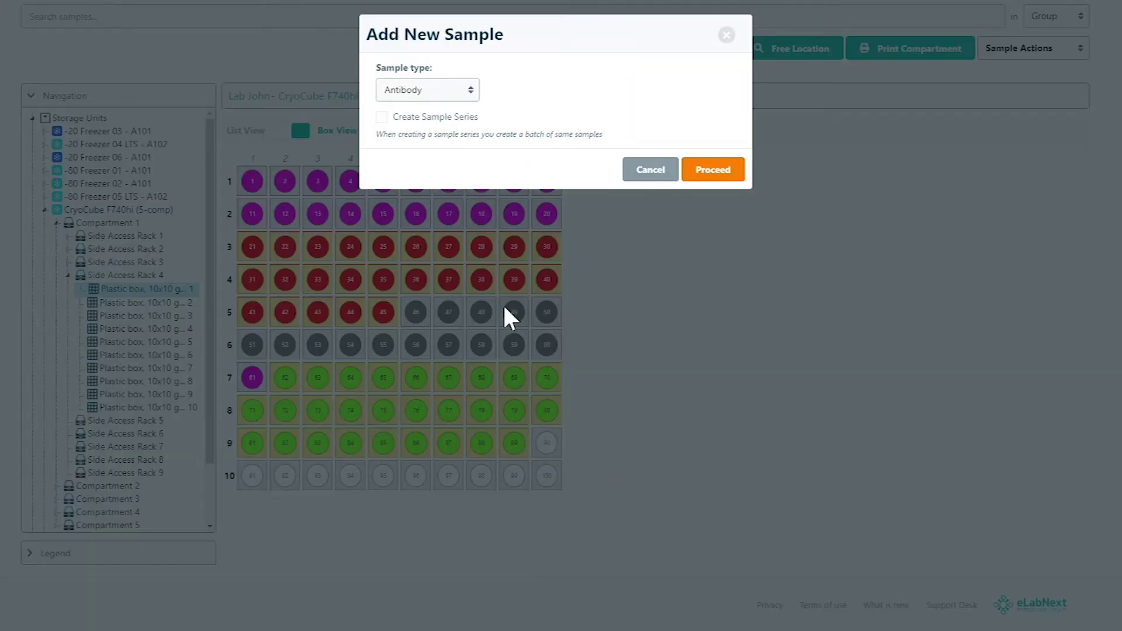
click(466, 98)
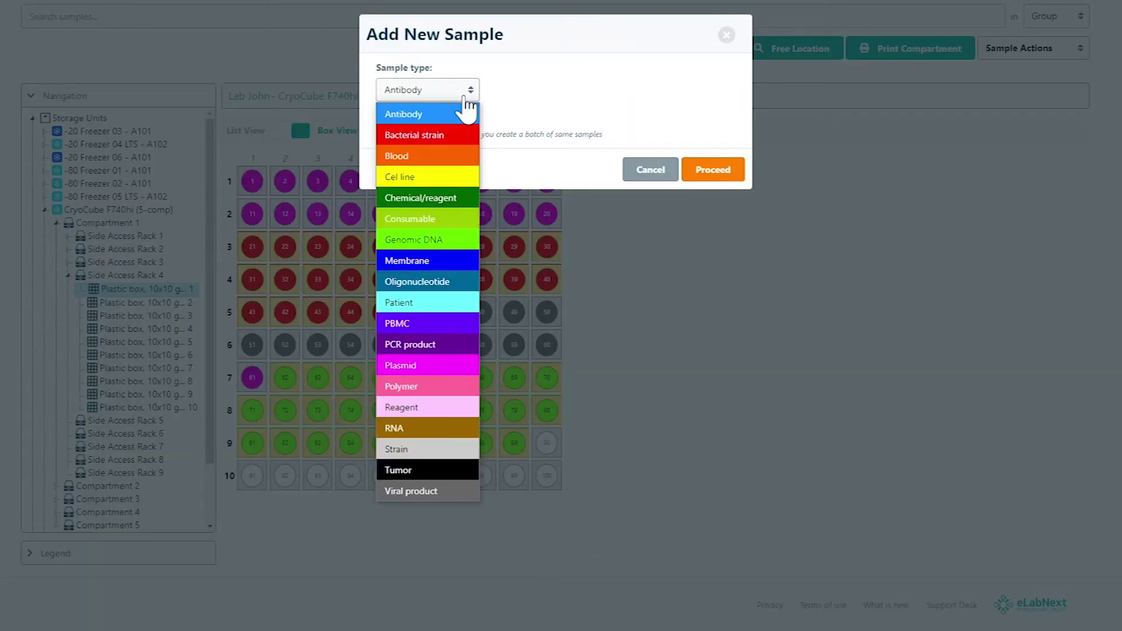
click(431, 449)
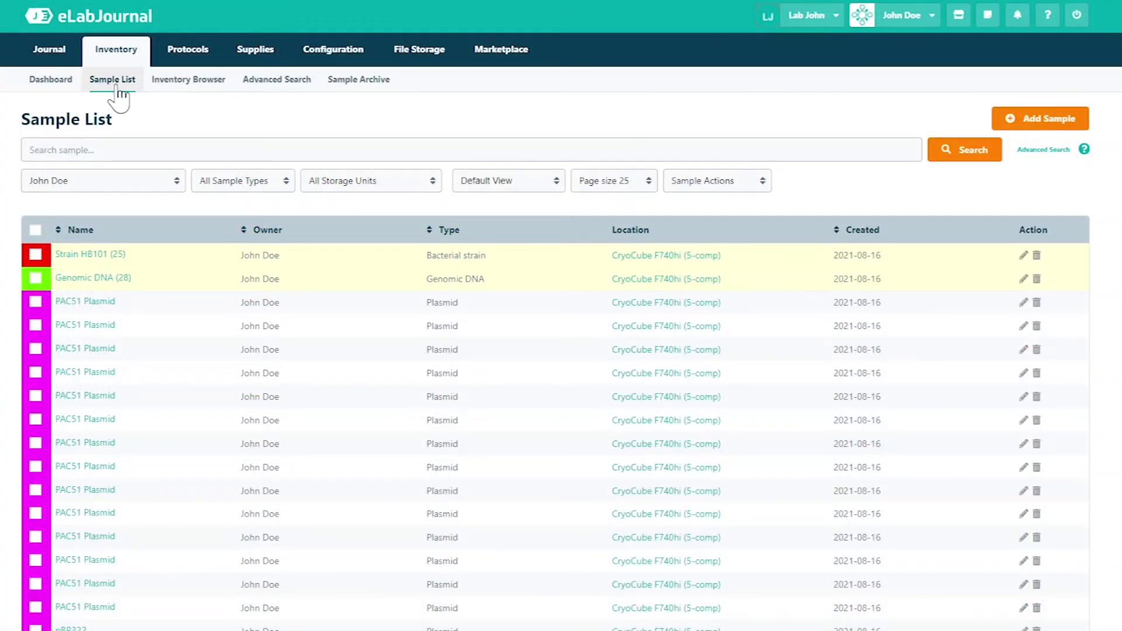
click(1078, 124)
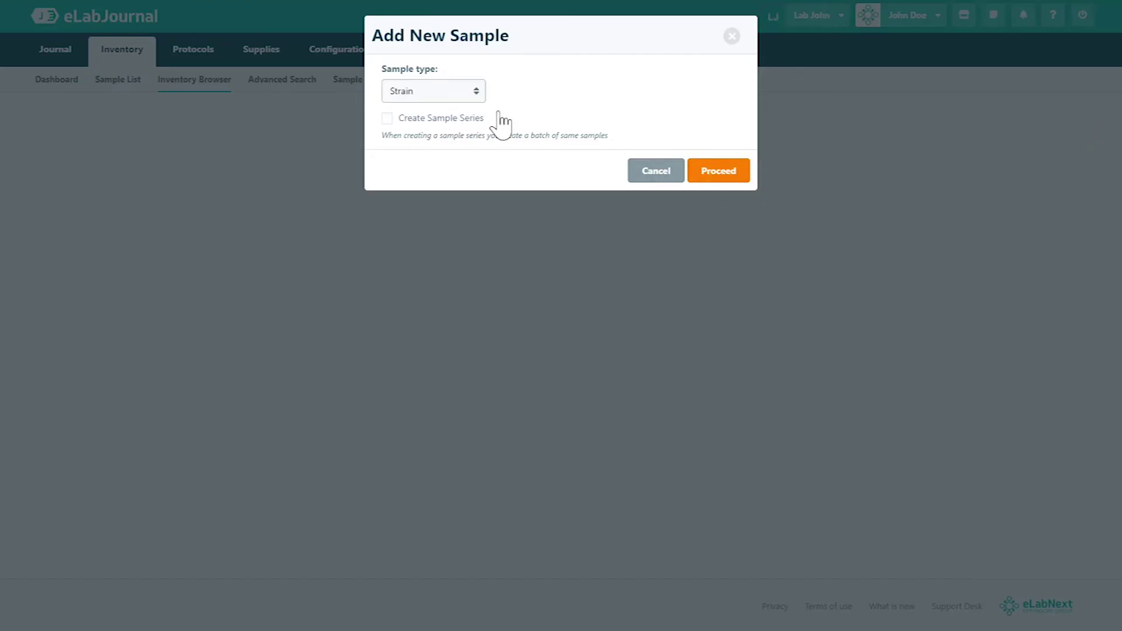
click(453, 93)
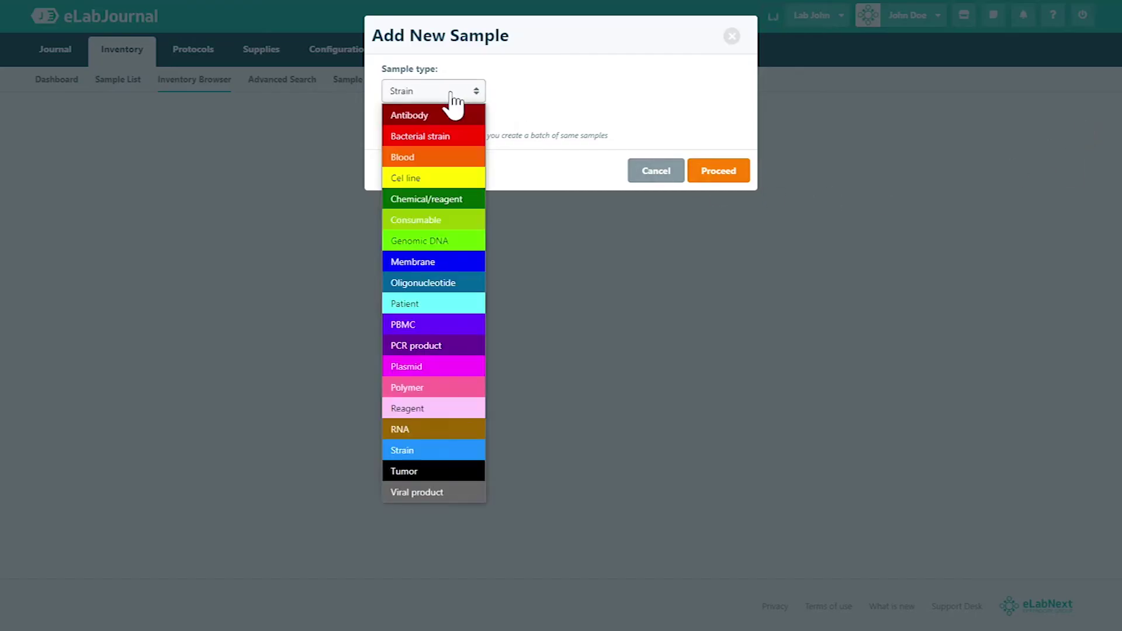
click(419, 452)
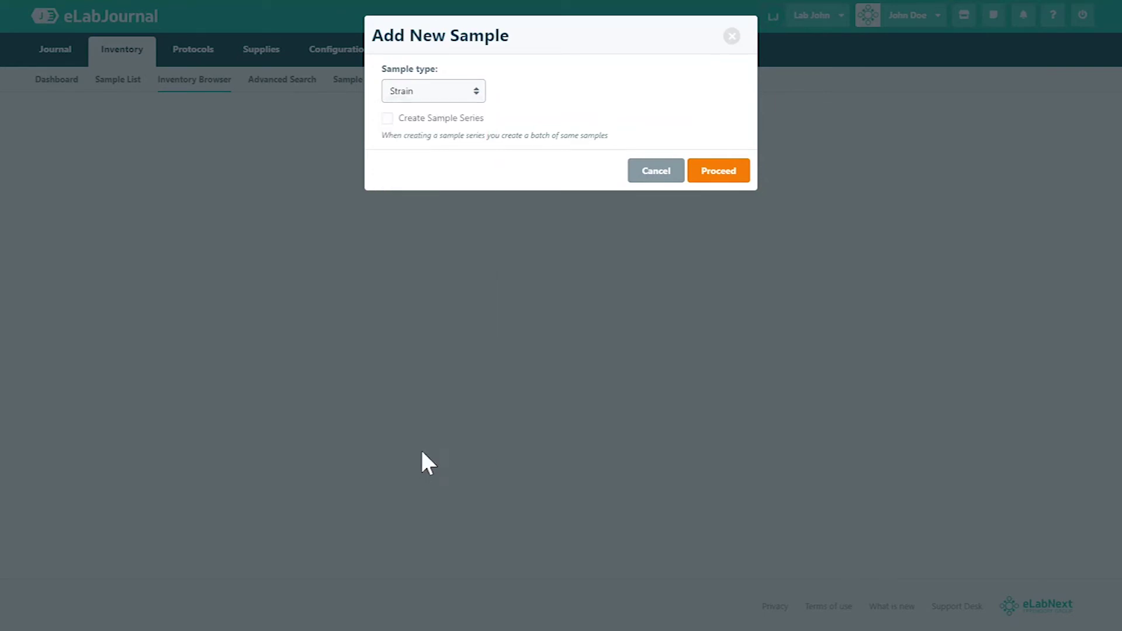
click(734, 177)
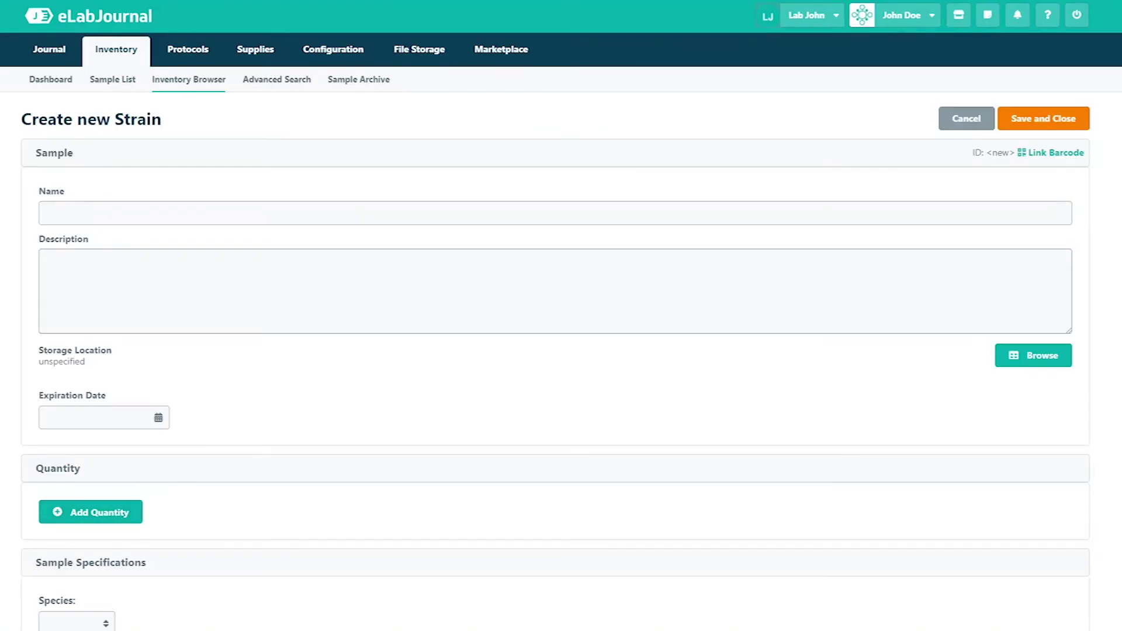
Name the sample 'Δyfg mutant' and store it at box position 91
click(1062, 214)
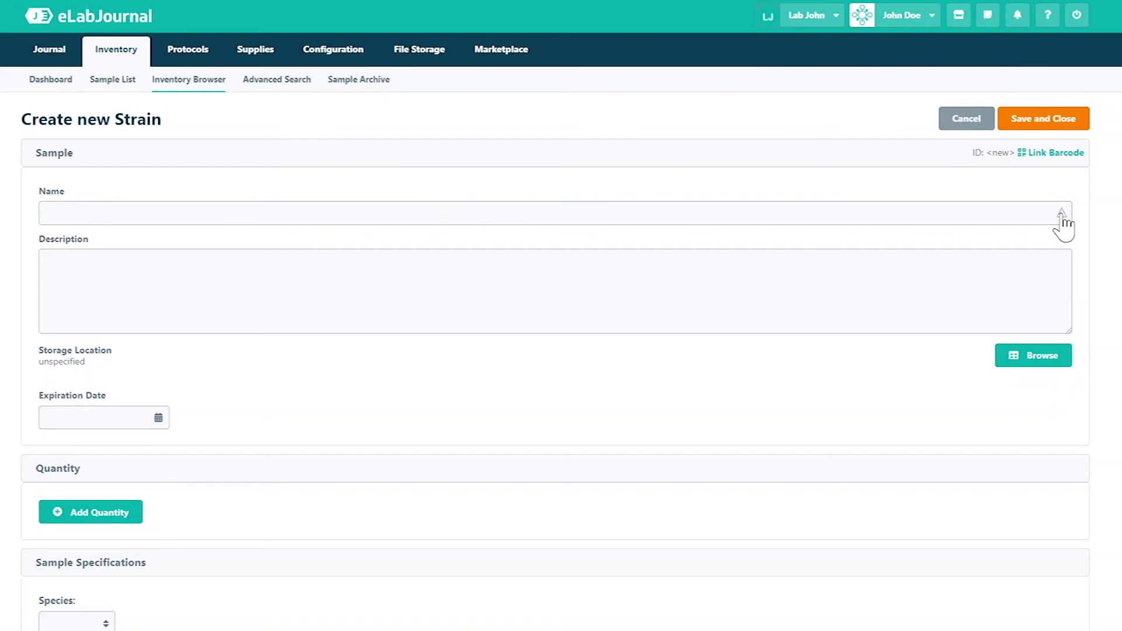
click(471, 124)
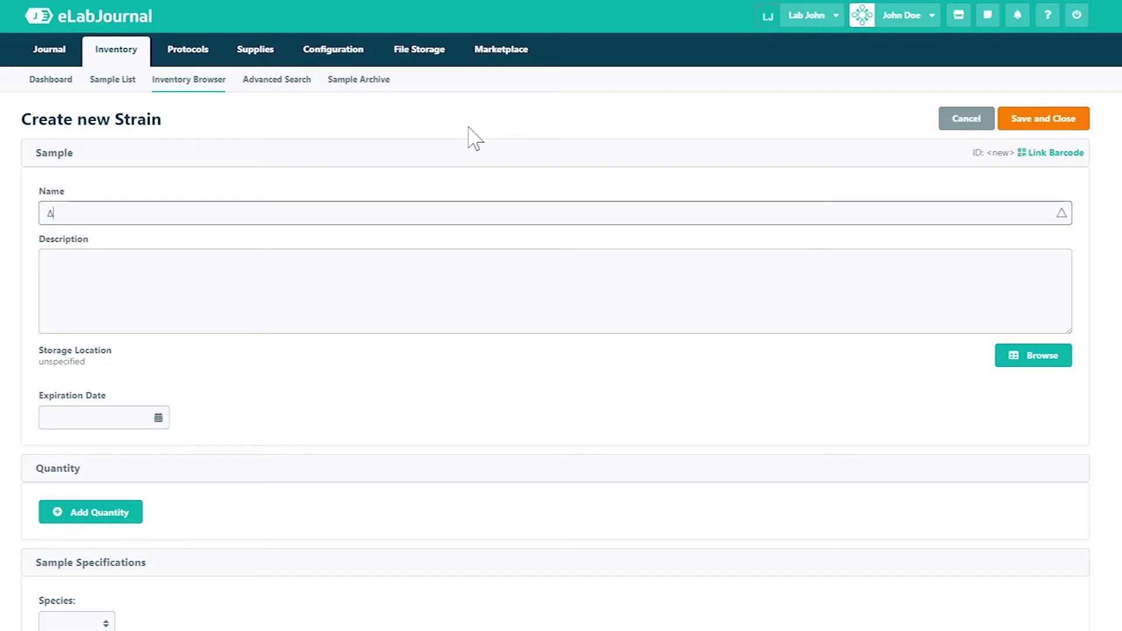
text(yfg mutant)
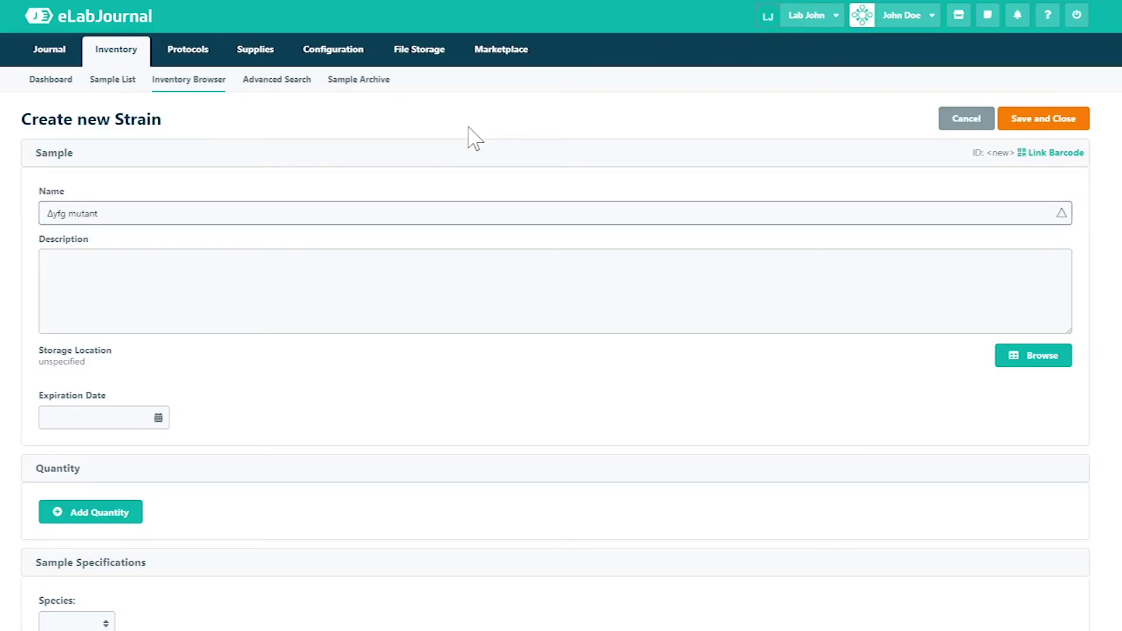
click(373, 260)
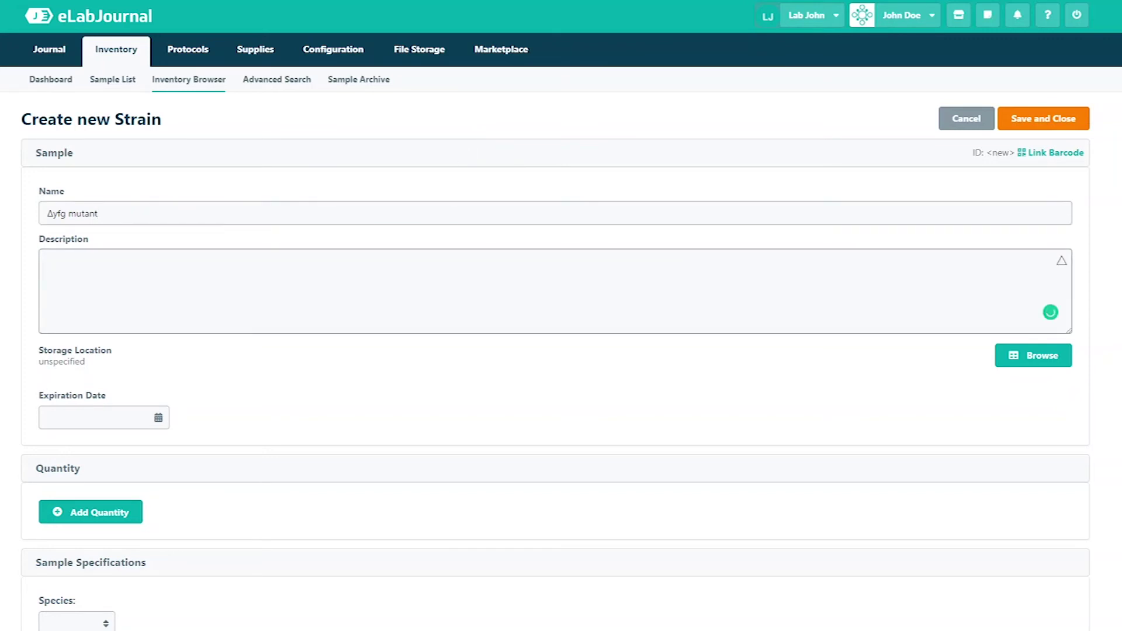
click(1018, 357)
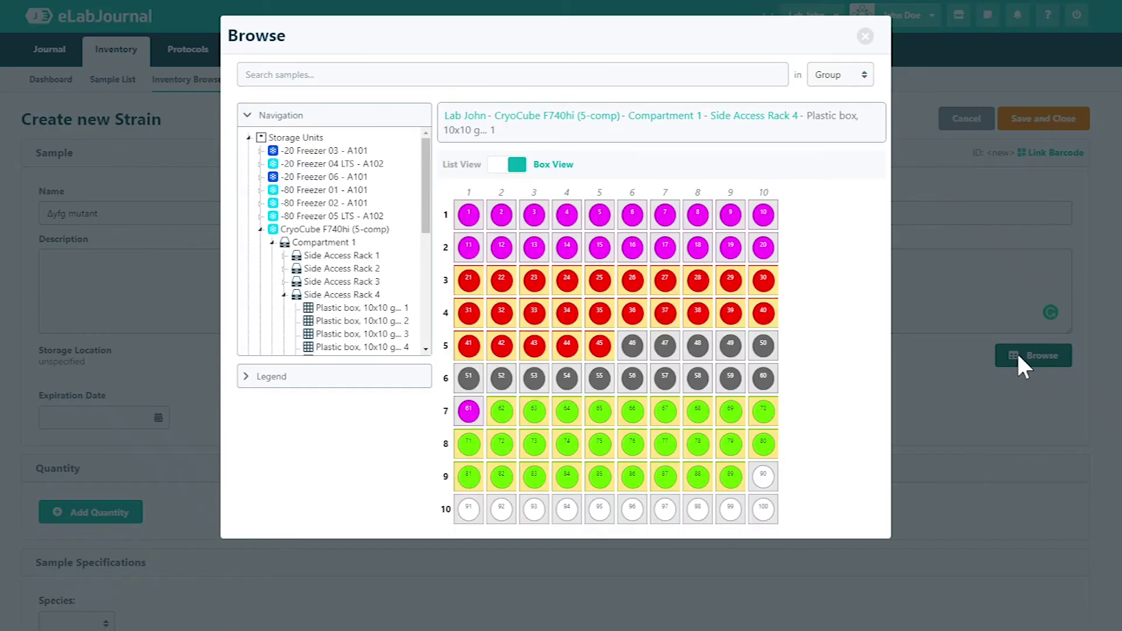
click(468, 508)
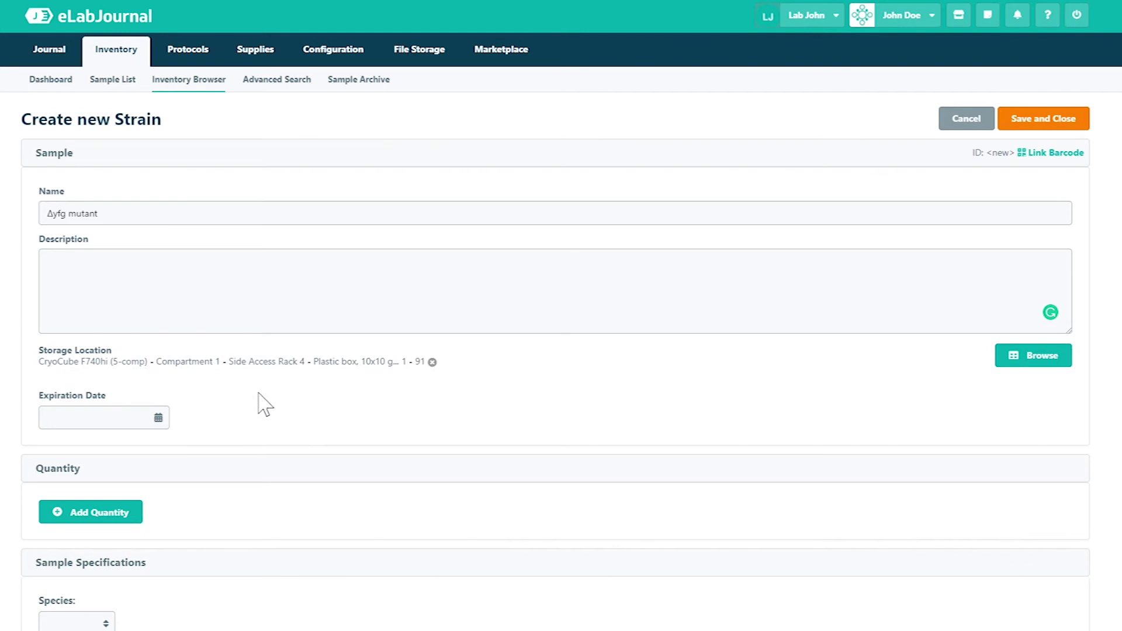
scroll(158, 321, down, 2)
scroll(96, 269, down, 2)
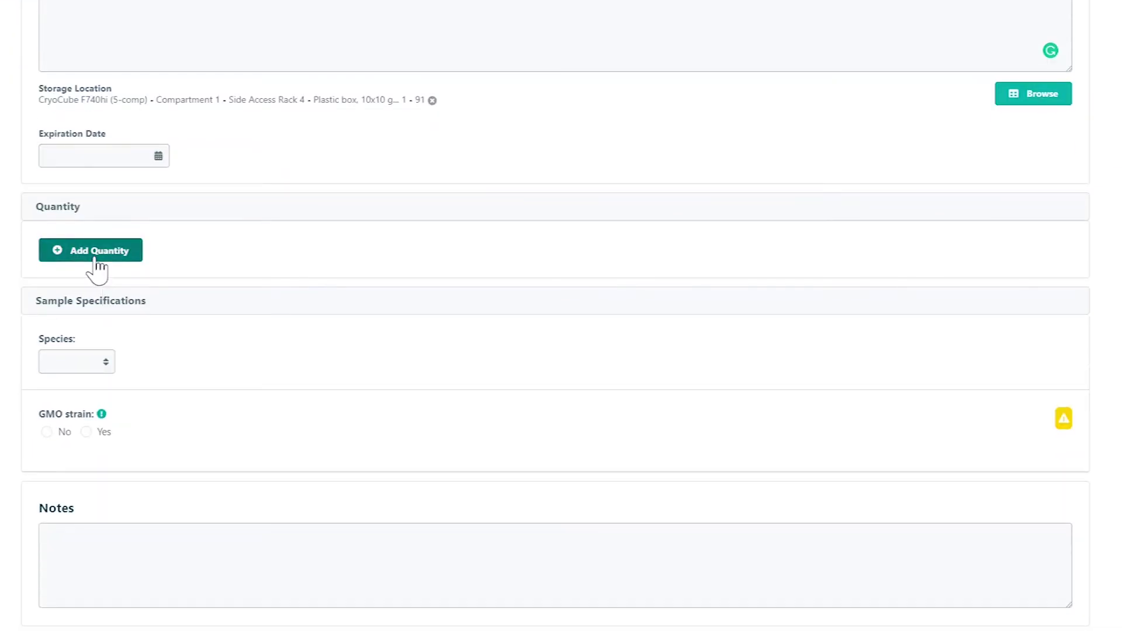
Add a 1 ml quantity, set Species Mouse, GMO strain Yes, mutation yfg::amp, and save
click(93, 257)
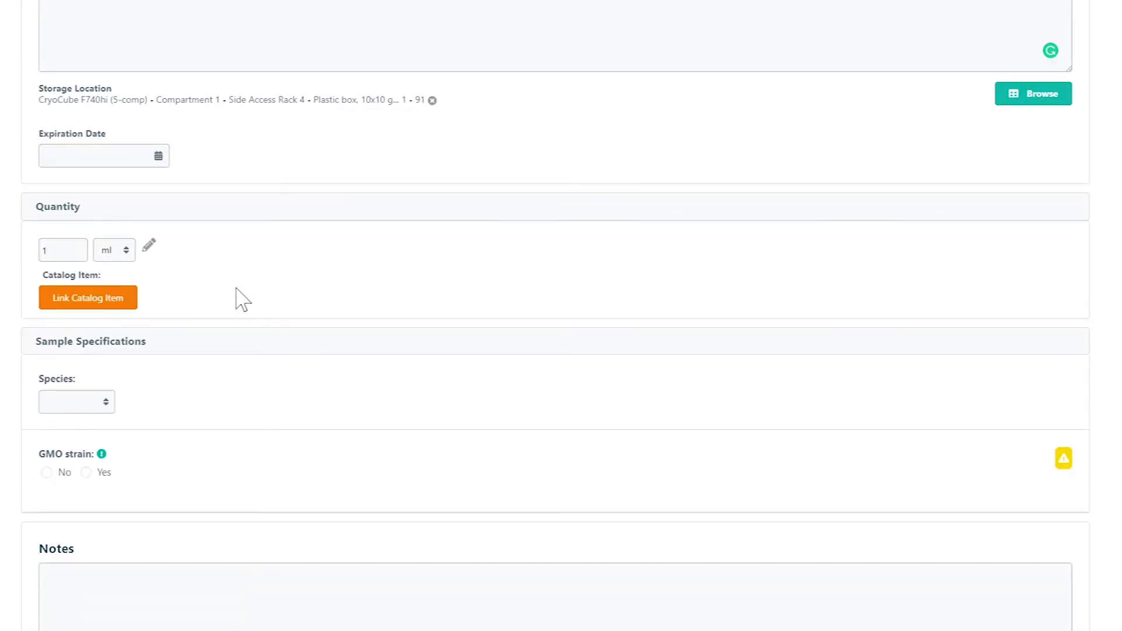
scroll(240, 286, down, 2)
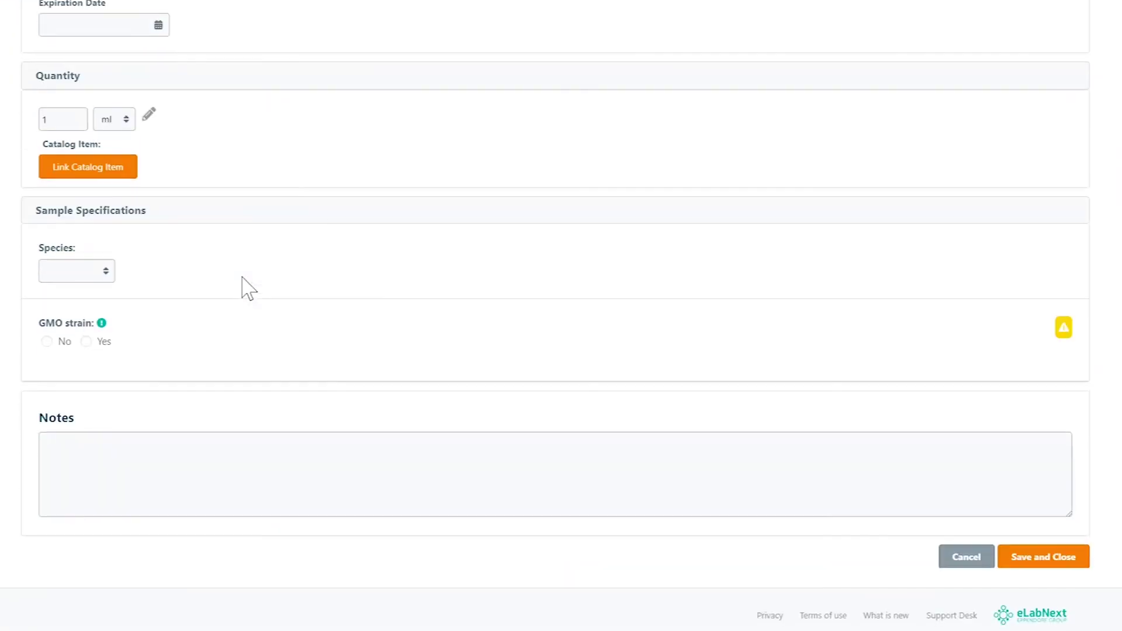
click(100, 274)
click(97, 336)
mouse_move(102, 325)
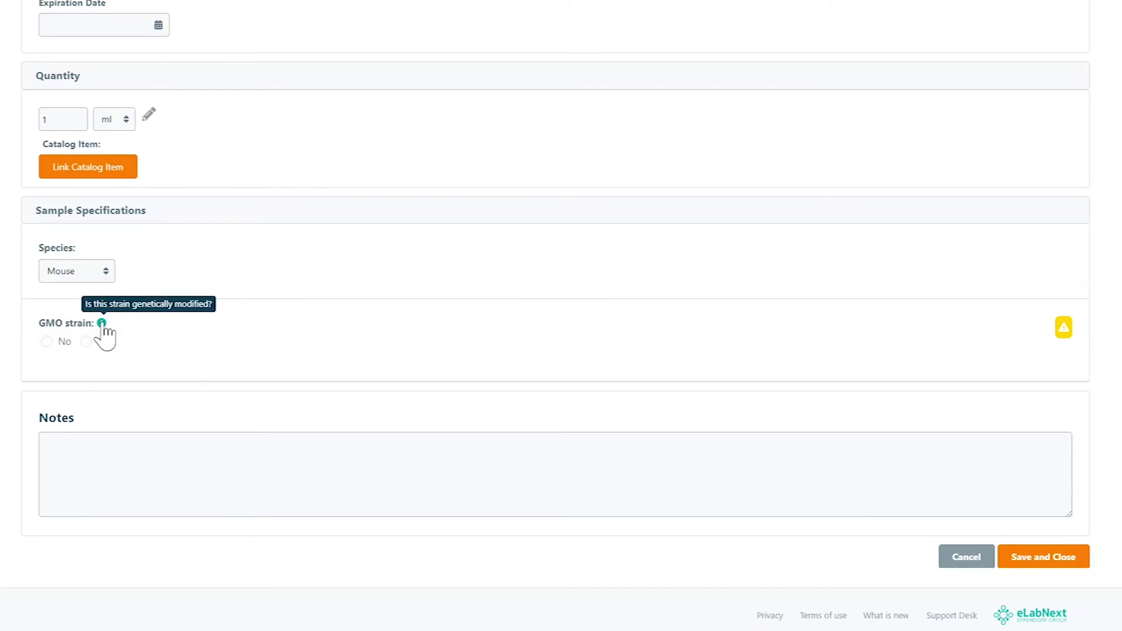
click(86, 341)
scroll(102, 351, down, 3)
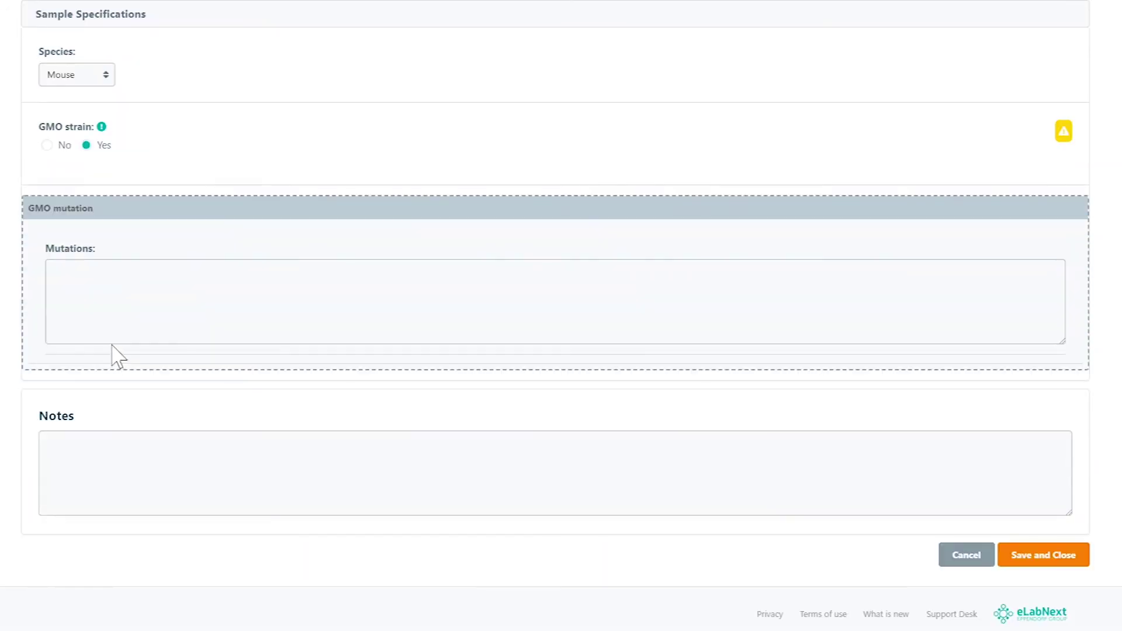
click(111, 336)
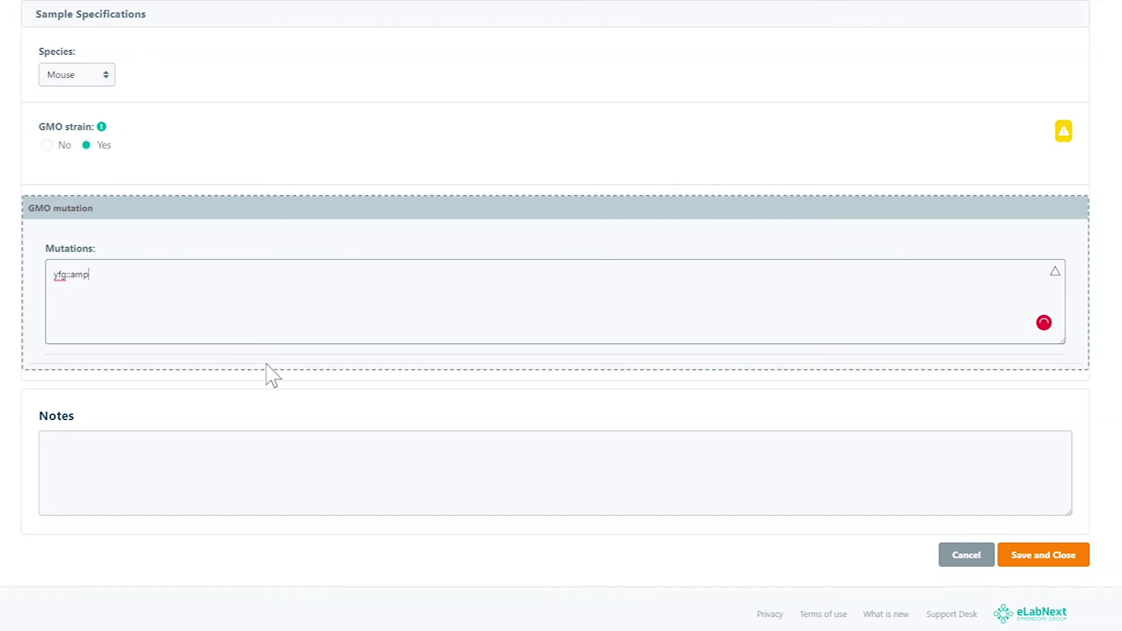
click(1038, 560)
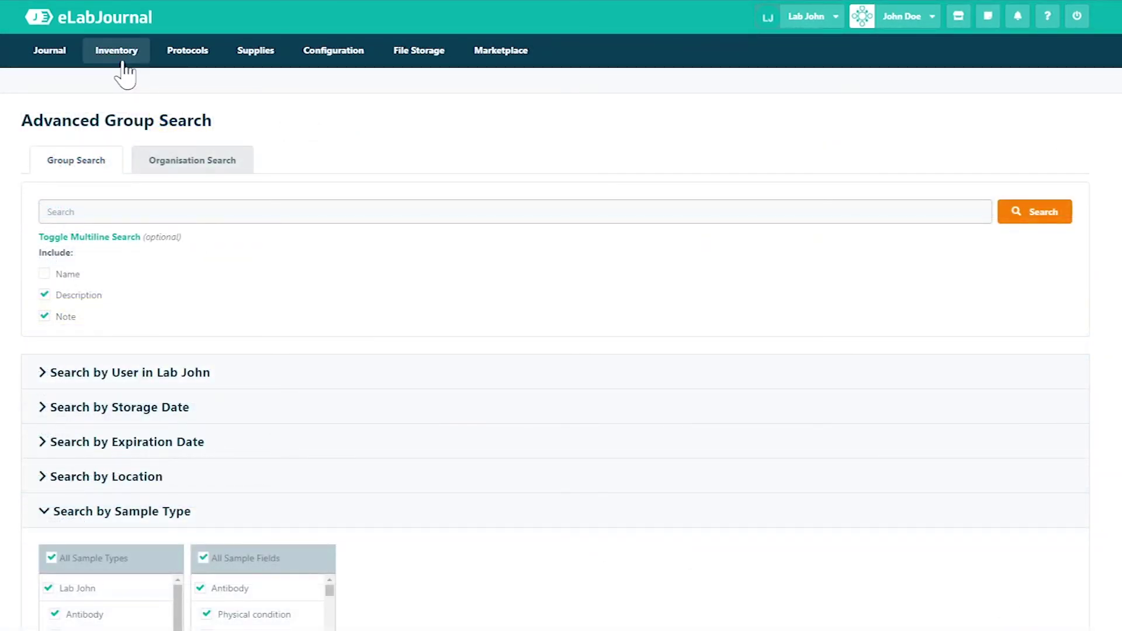
Restrict the advanced search to the Strain sample type, searching only the GMO strain field
mouse_move(124, 64)
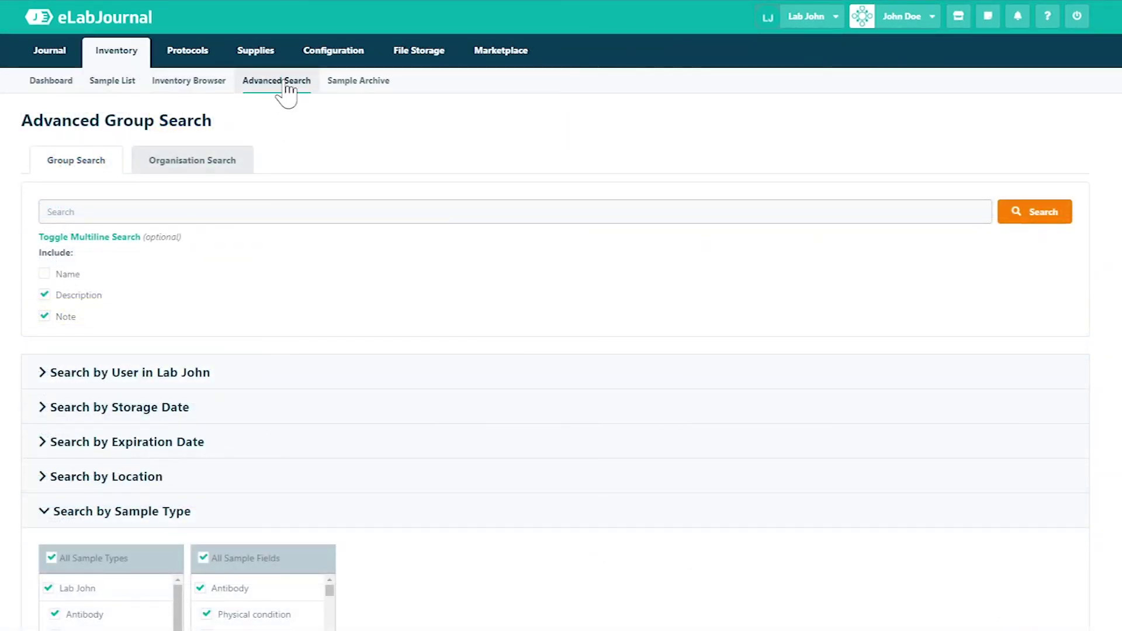
scroll(633, 234, down, 5)
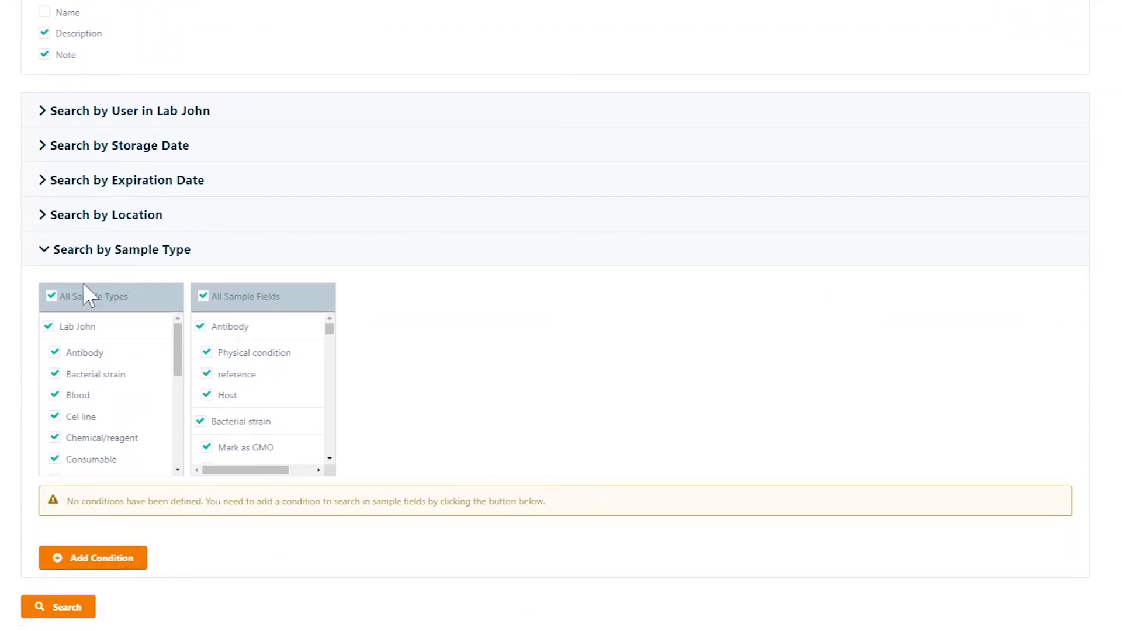
click(52, 296)
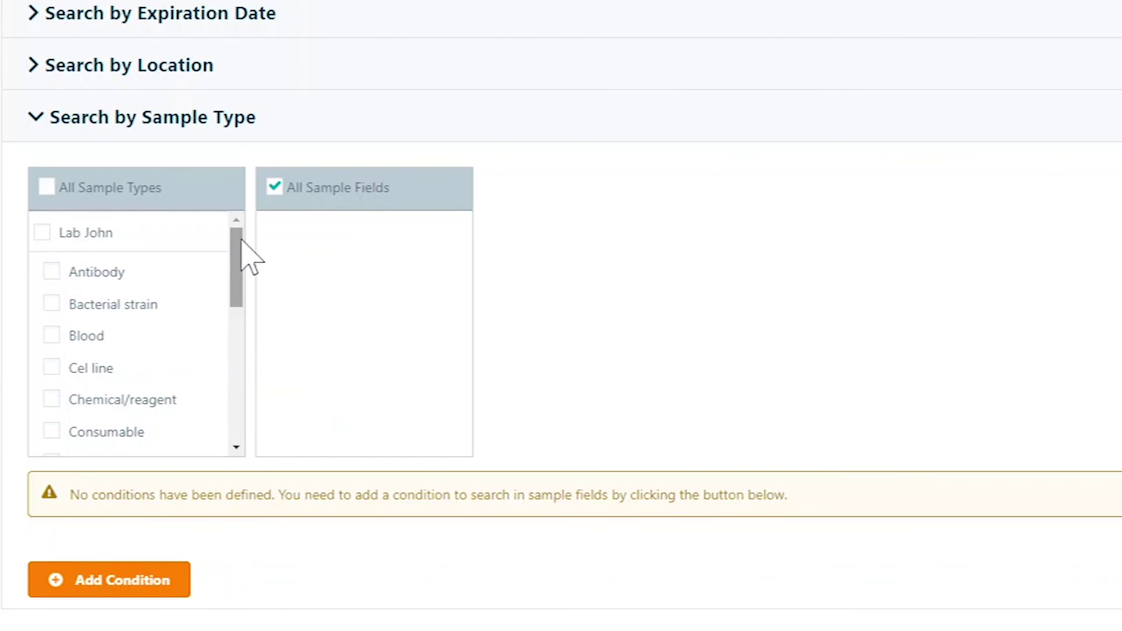
drag(242, 239, 231, 383)
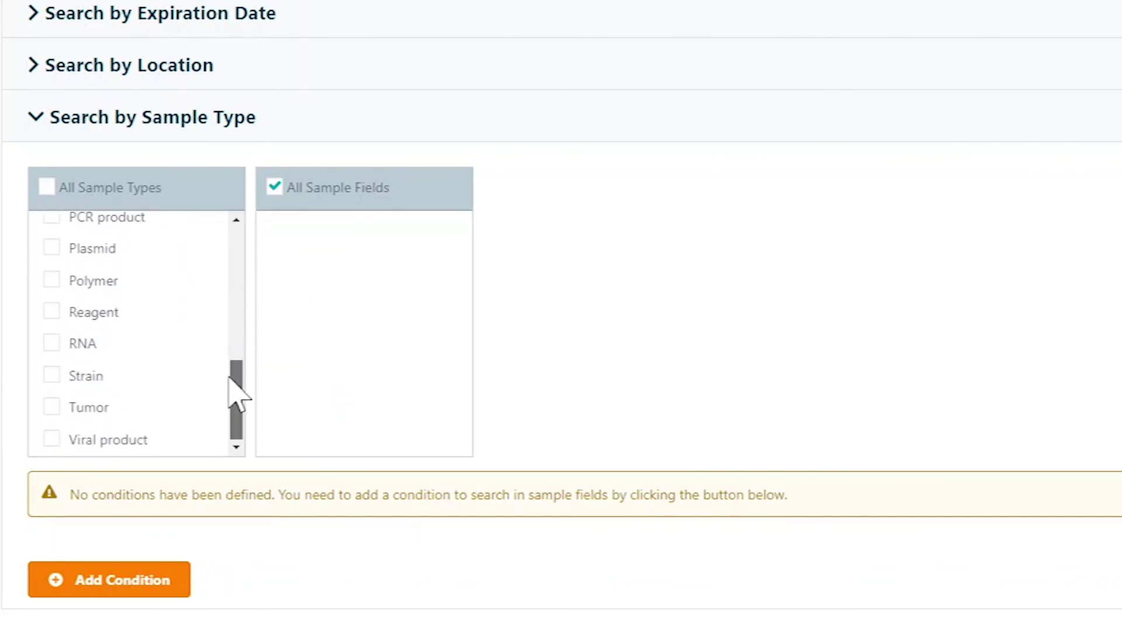
click(53, 376)
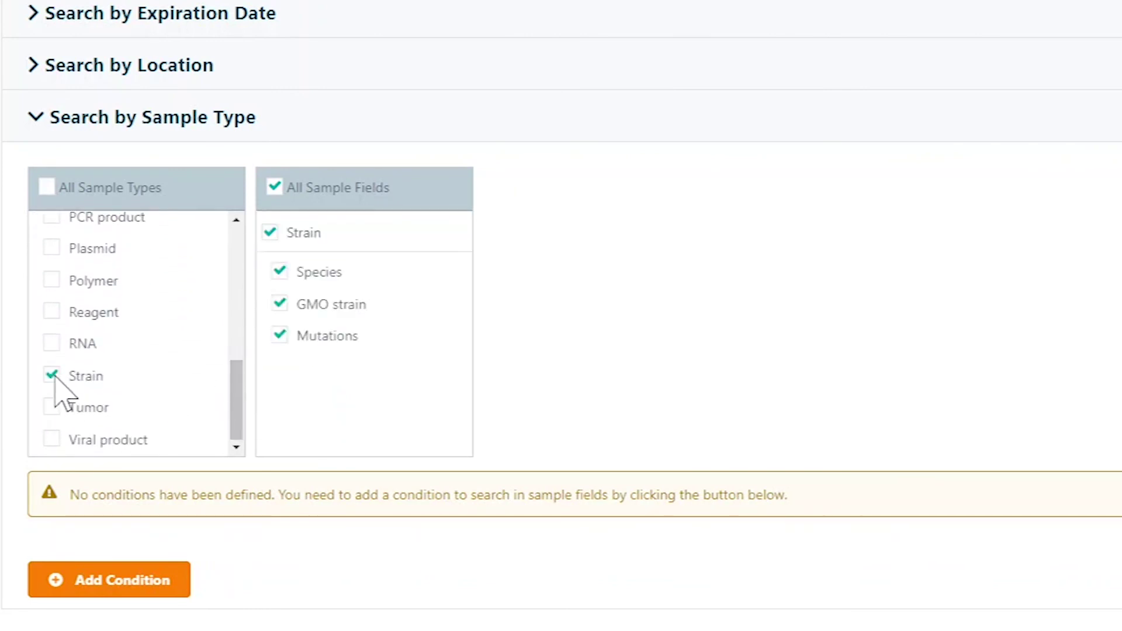
click(266, 233)
click(281, 304)
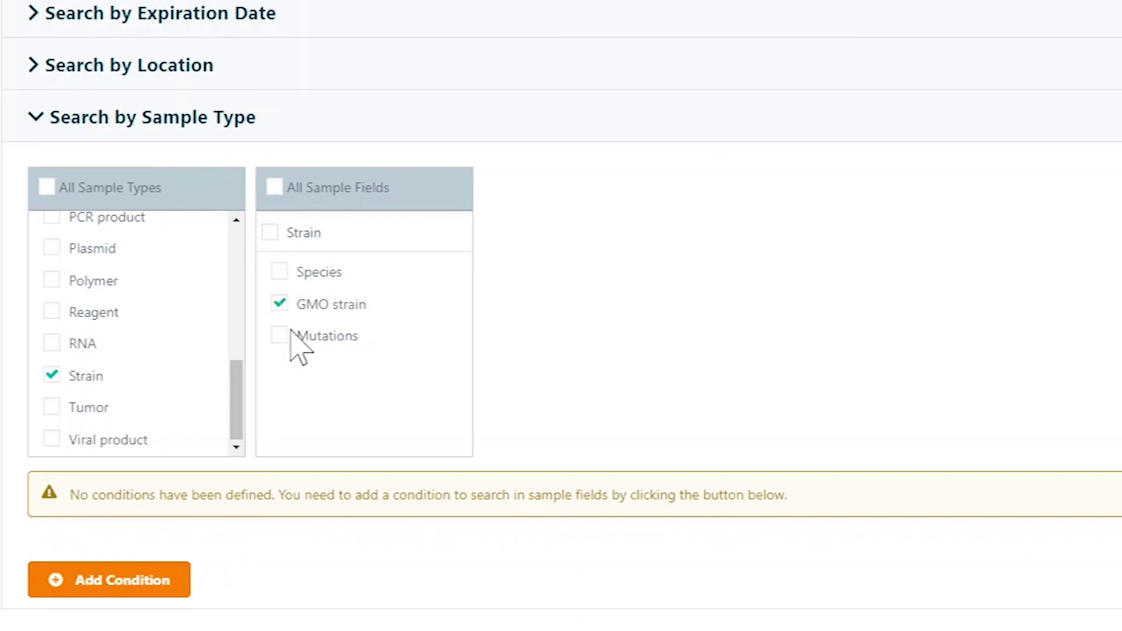
Add the condition Strain - GMO strain Selected Yes and run the search
click(187, 576)
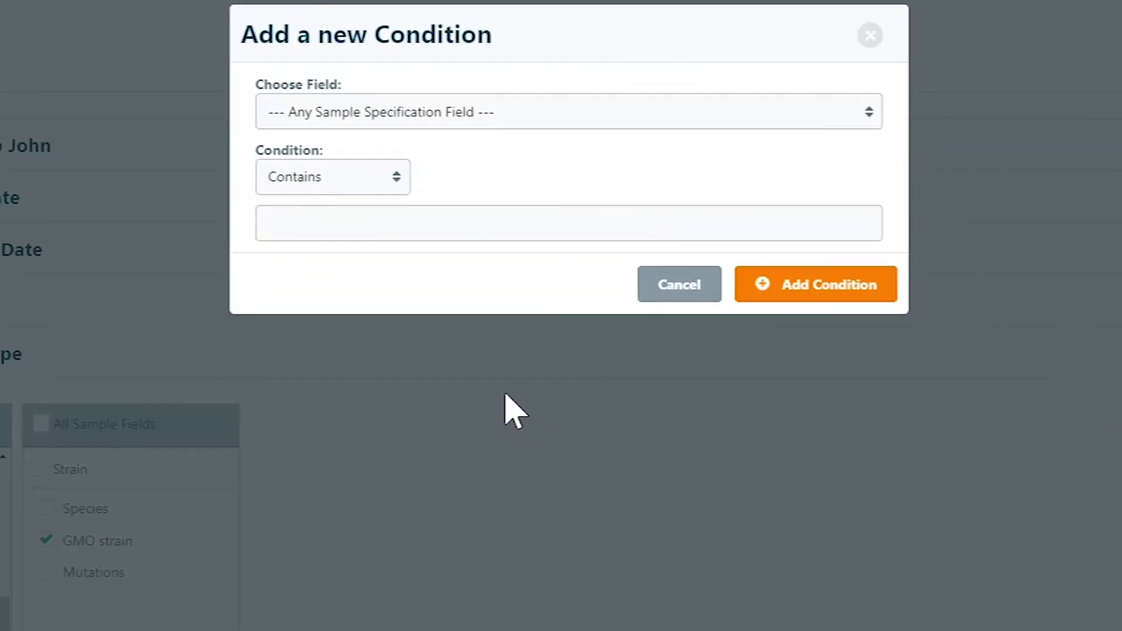
click(440, 119)
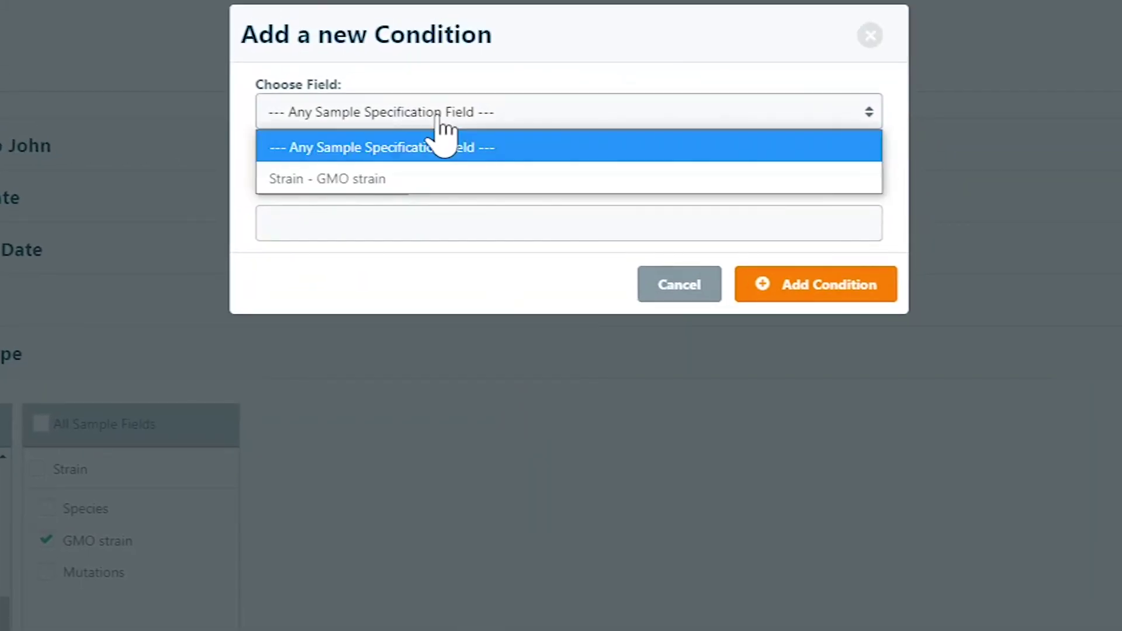
click(356, 178)
click(296, 233)
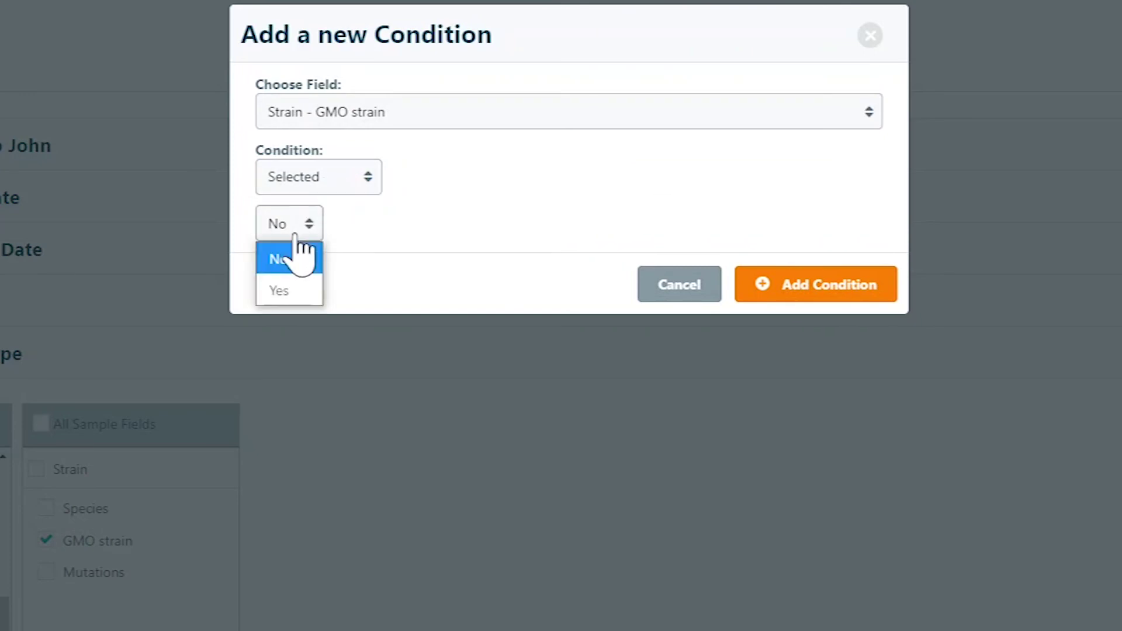
click(310, 292)
click(875, 292)
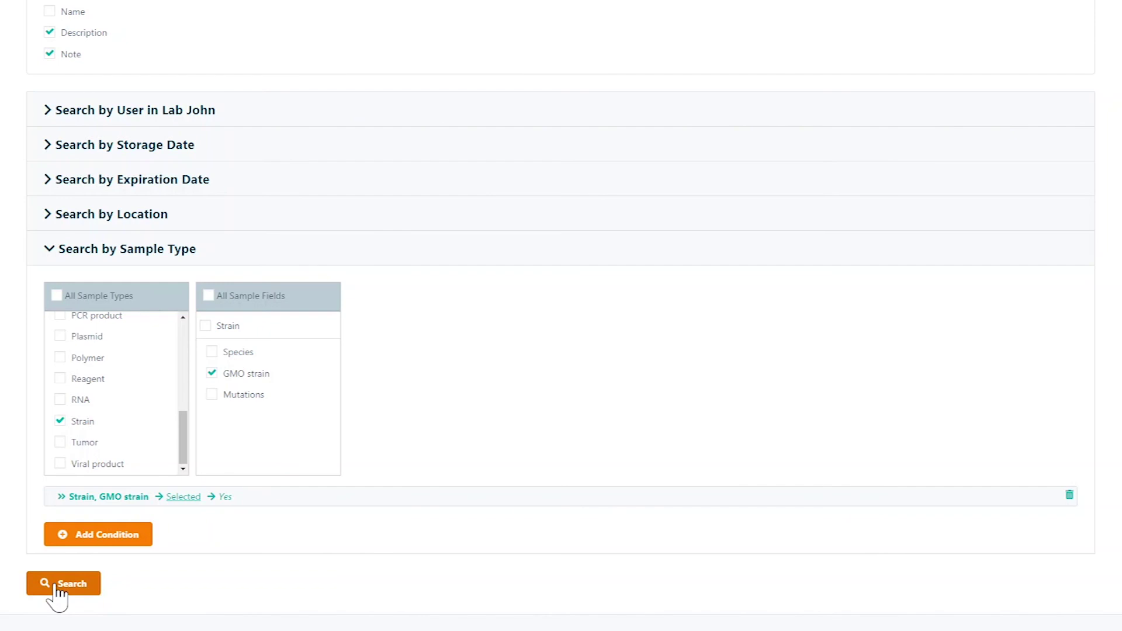
click(58, 584)
Save the search as 'GMO samples in my lab', then reopen it from the search lists
drag(20, 210, 797, 246)
click(796, 247)
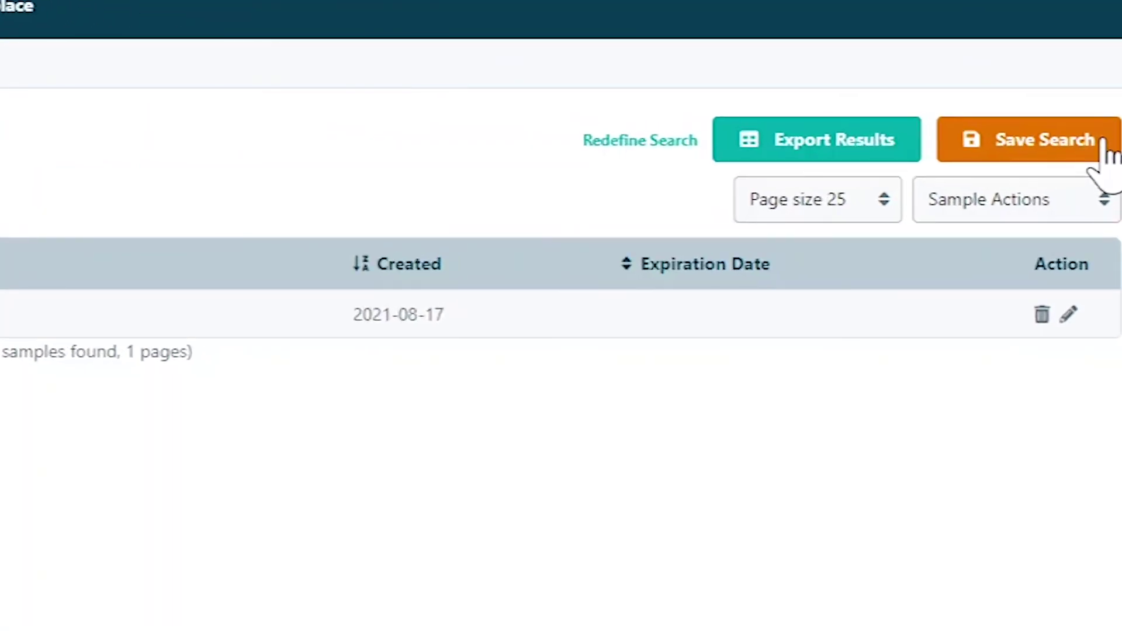
click(1103, 142)
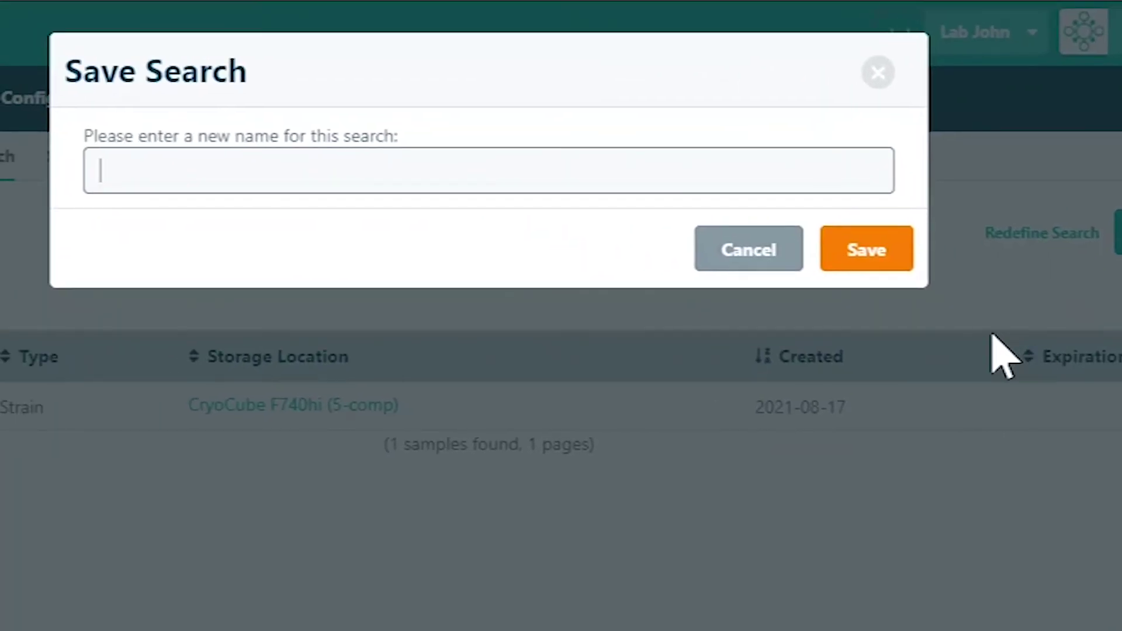
text(GMO samples in my lab)
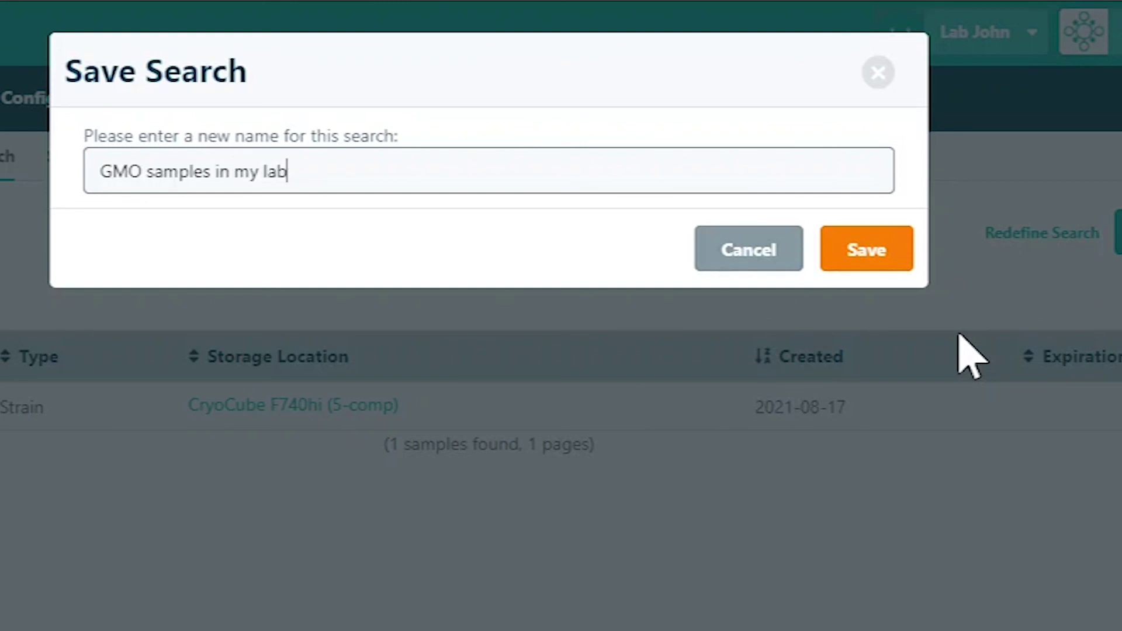
click(884, 251)
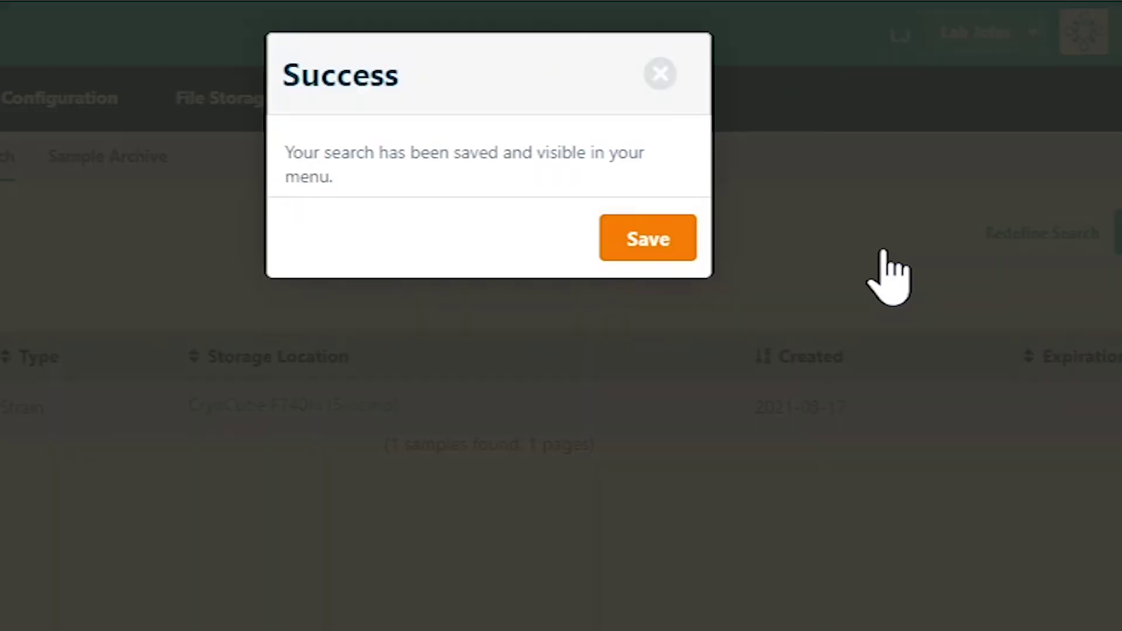
click(645, 249)
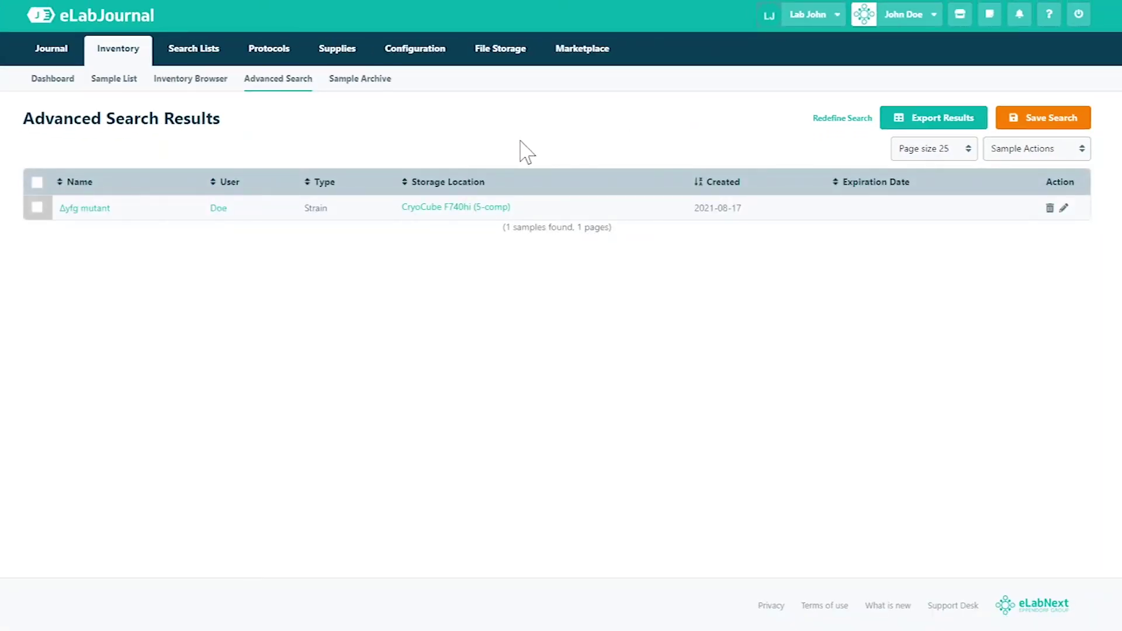
mouse_move(192, 66)
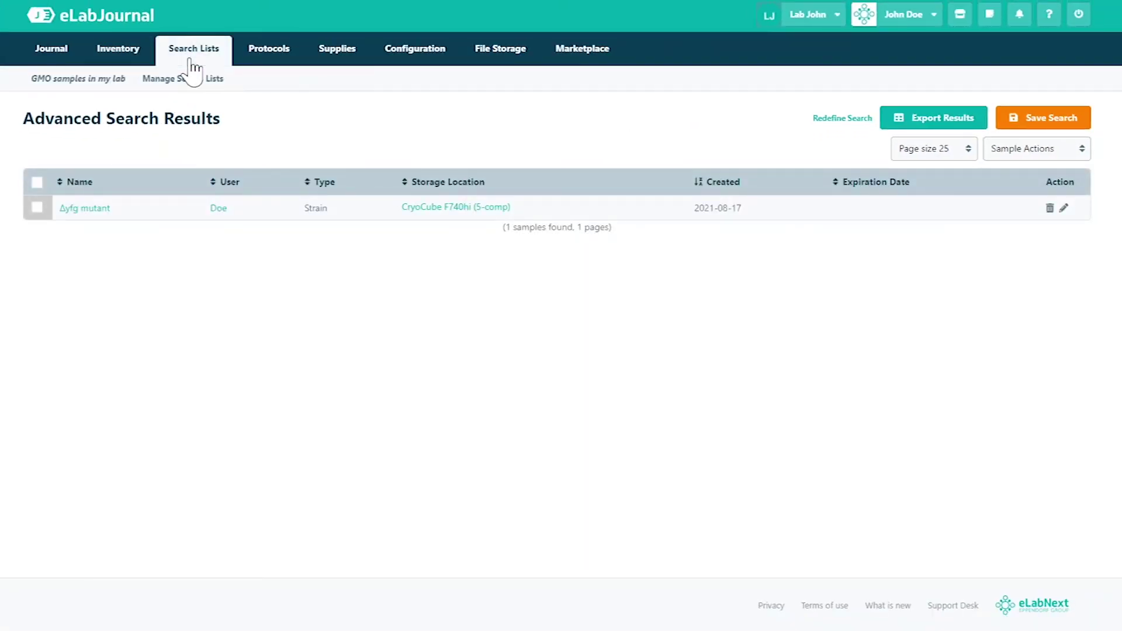
click(107, 90)
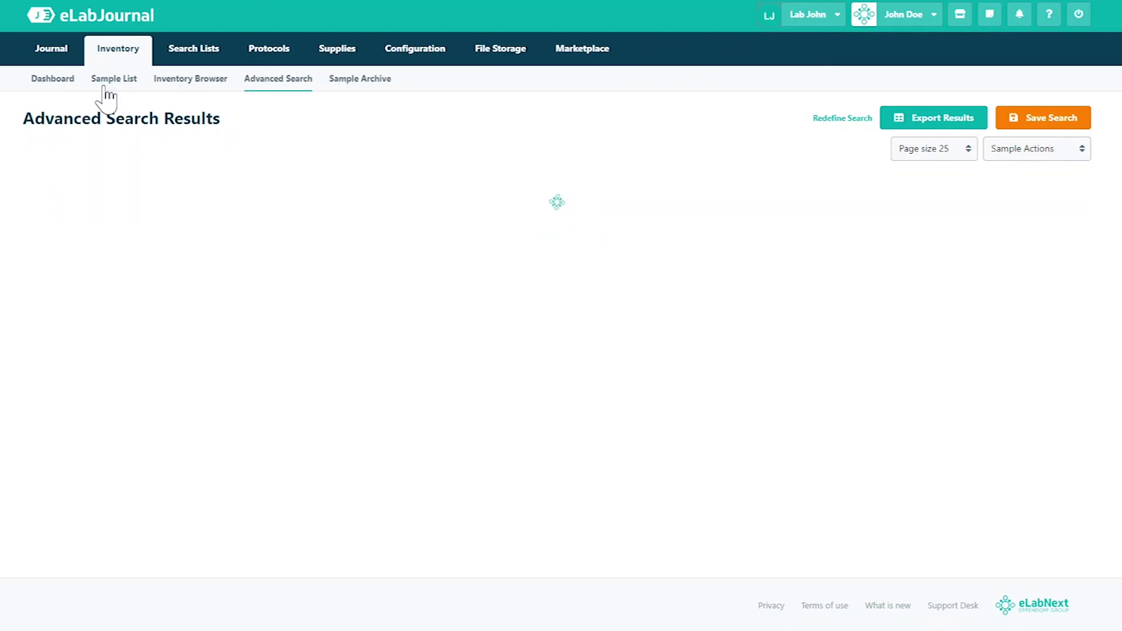